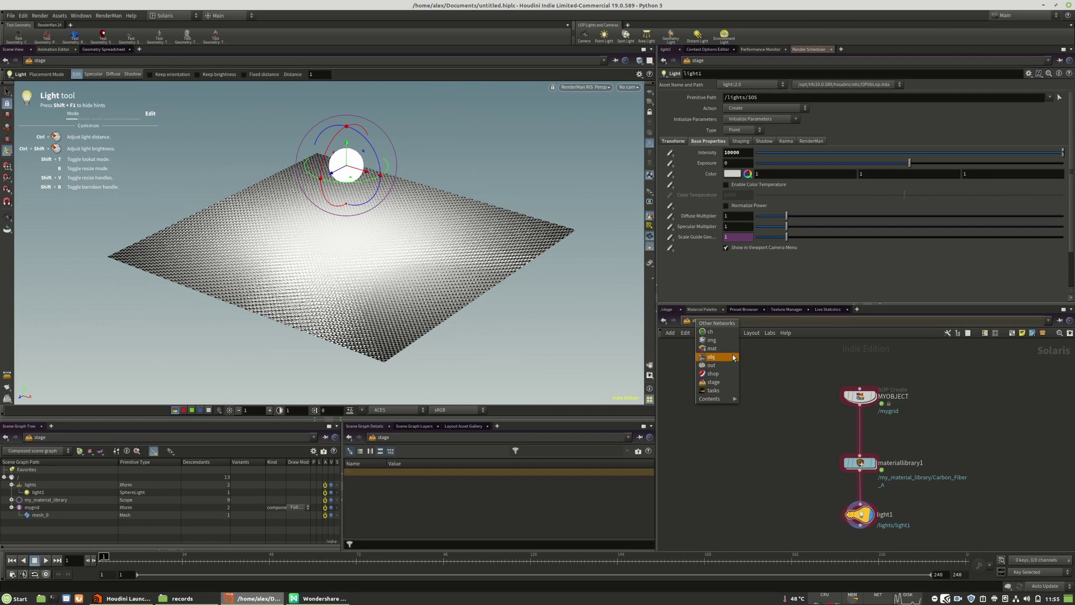
Inside the MYOBJECT network, make two copies of the grid node and rename the original to grid.
left_click(894, 401)
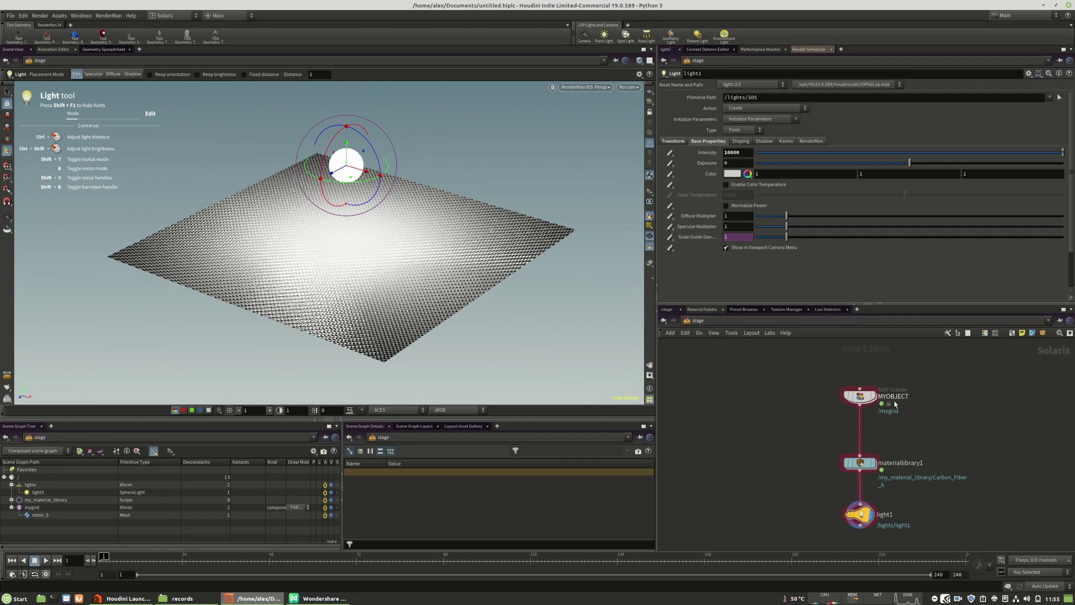
double_click(861, 397)
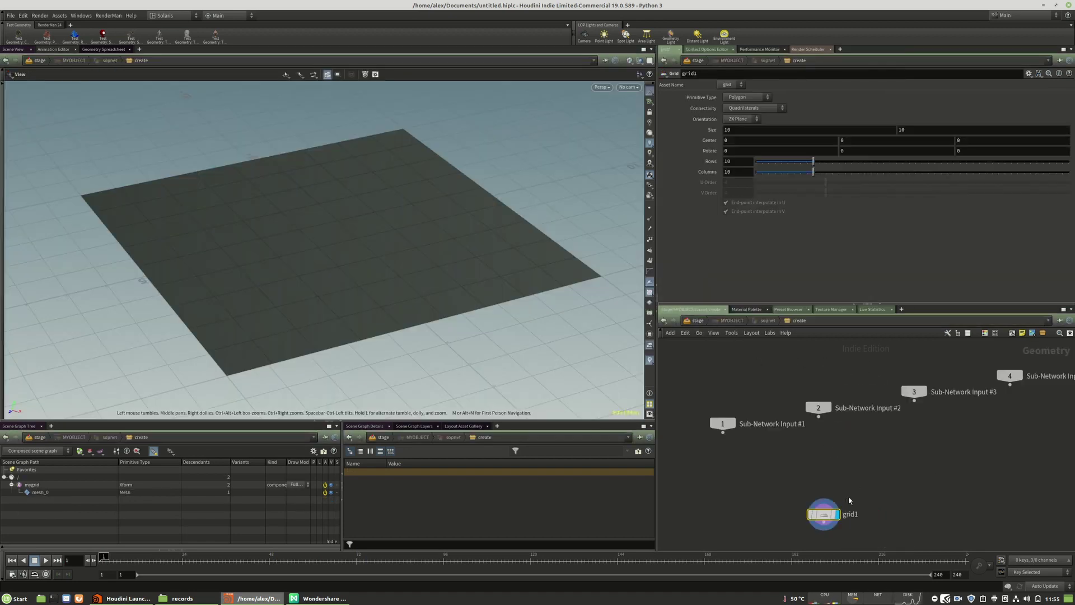
left_click_drag(833, 457, 997, 414)
left_click_drag(880, 414, 869, 414)
left_click(763, 412)
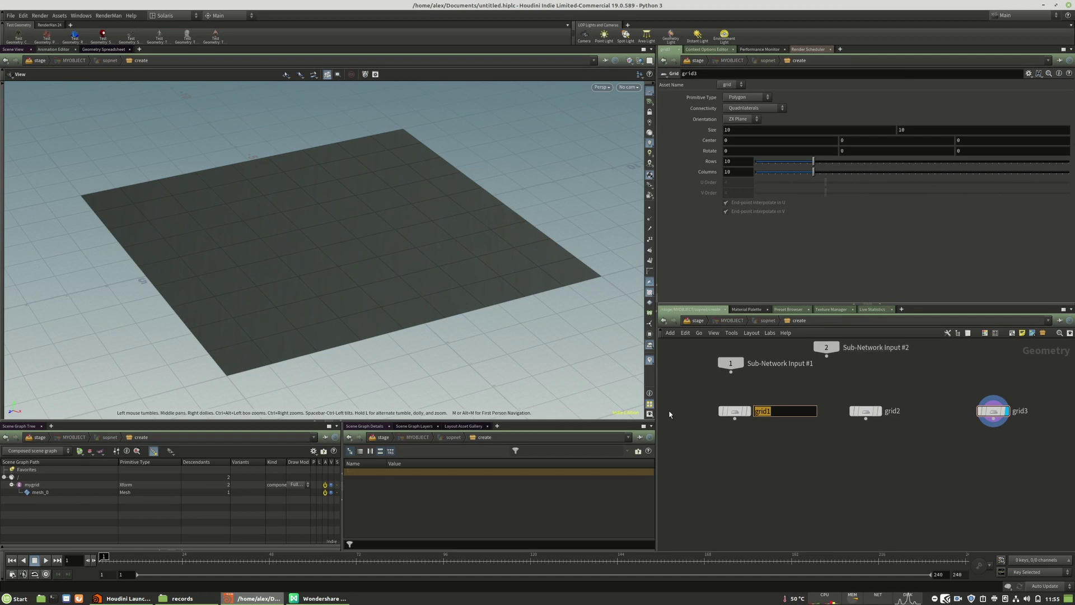
key("BackSpace")
key("BackSpace")
type("rid")
key("Return")
Delete the middle grid copy and put a Sphere node in its place, level with the grid node.
left_click(865, 412)
key("Delete")
key("Tab")
type("spn")
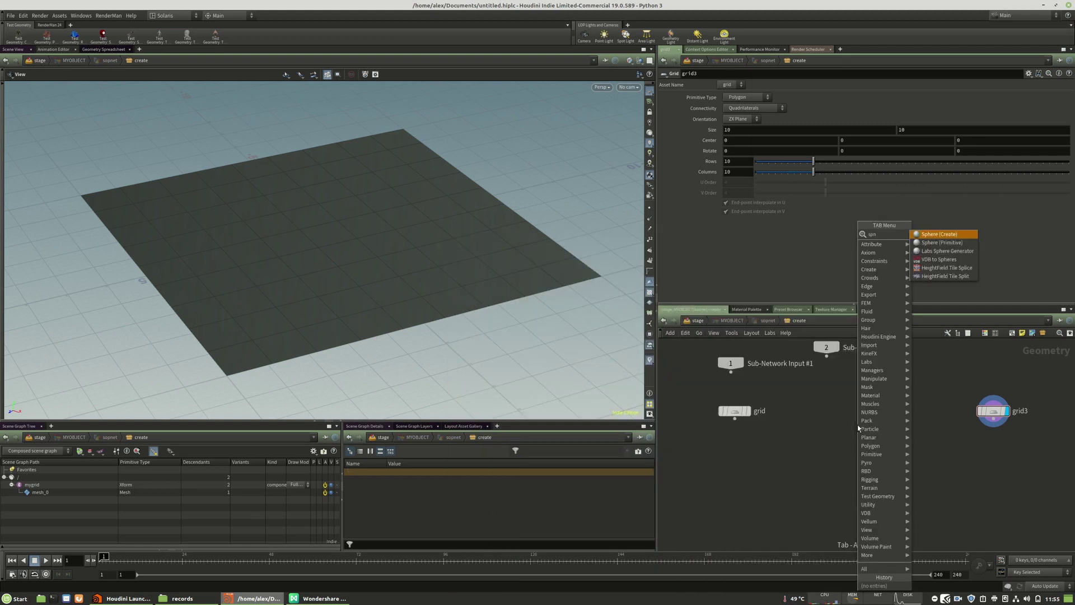
left_click(932, 233)
left_click(852, 405)
left_click_drag(853, 405, 860, 412)
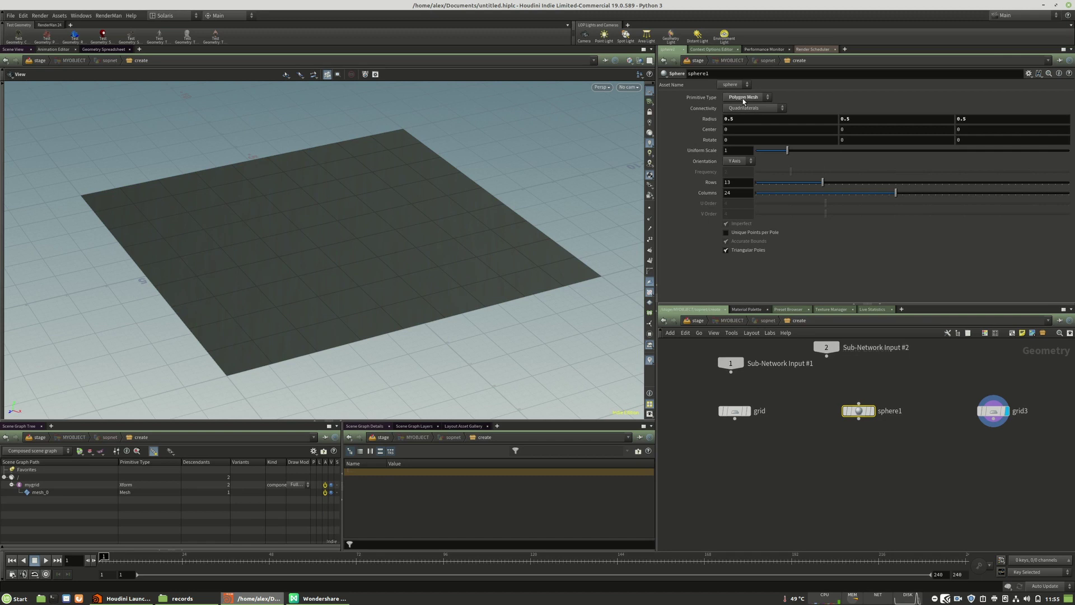
Delete the remaining grid copy and put a Box node in its place beside the sphere node.
left_click_drag(993, 419, 976, 420)
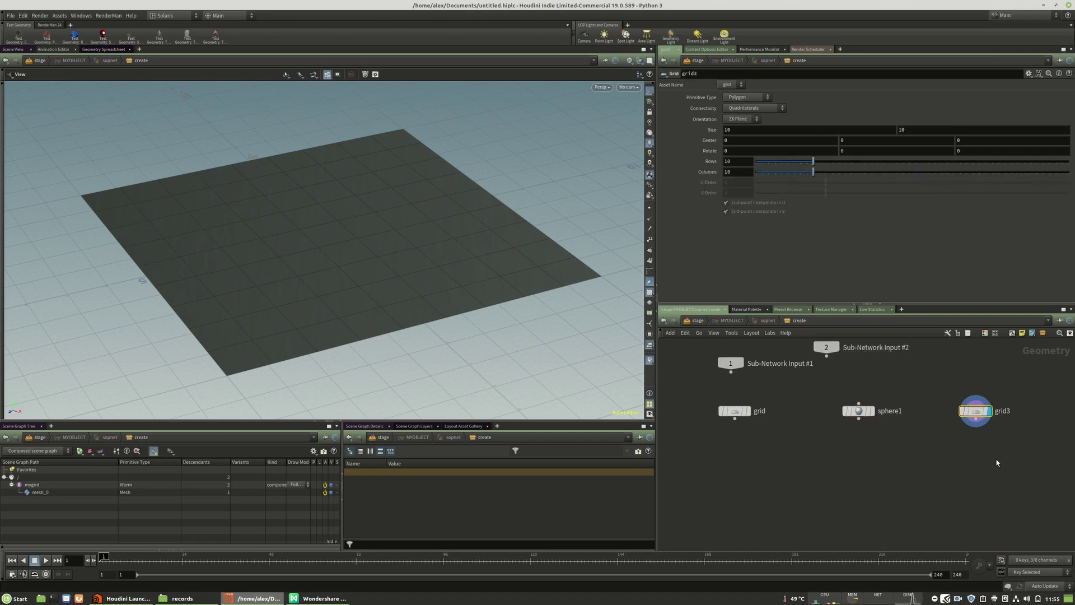
key("Delete")
key("Tab")
type("box")
key("Return")
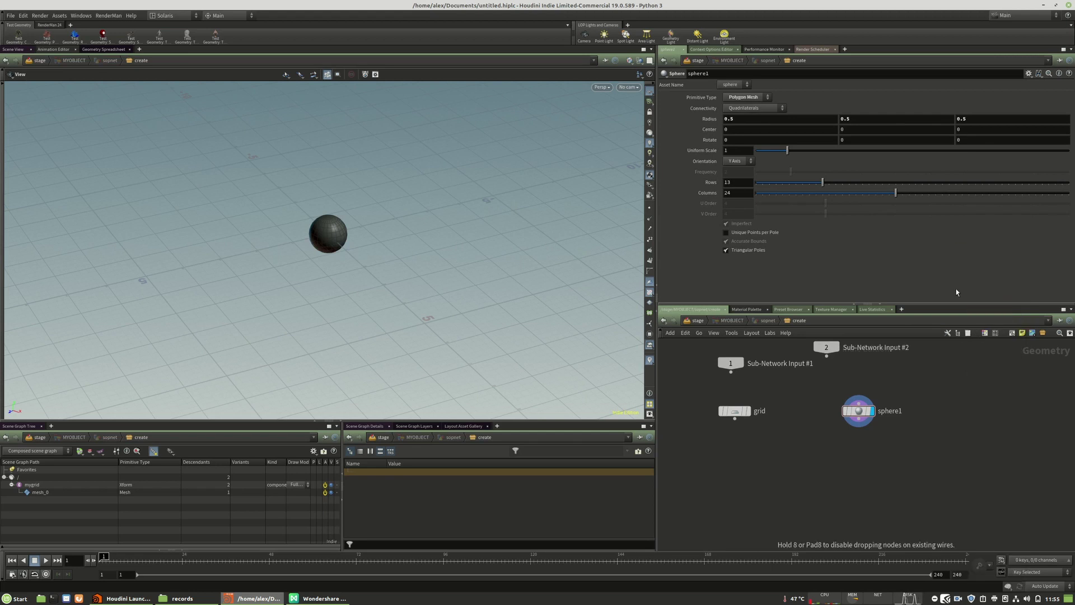
left_click(961, 411)
Add a Merge node, wire the grid, sphere and box into it, and display the merged result.
key("Tab")
type("merge")
key("Return")
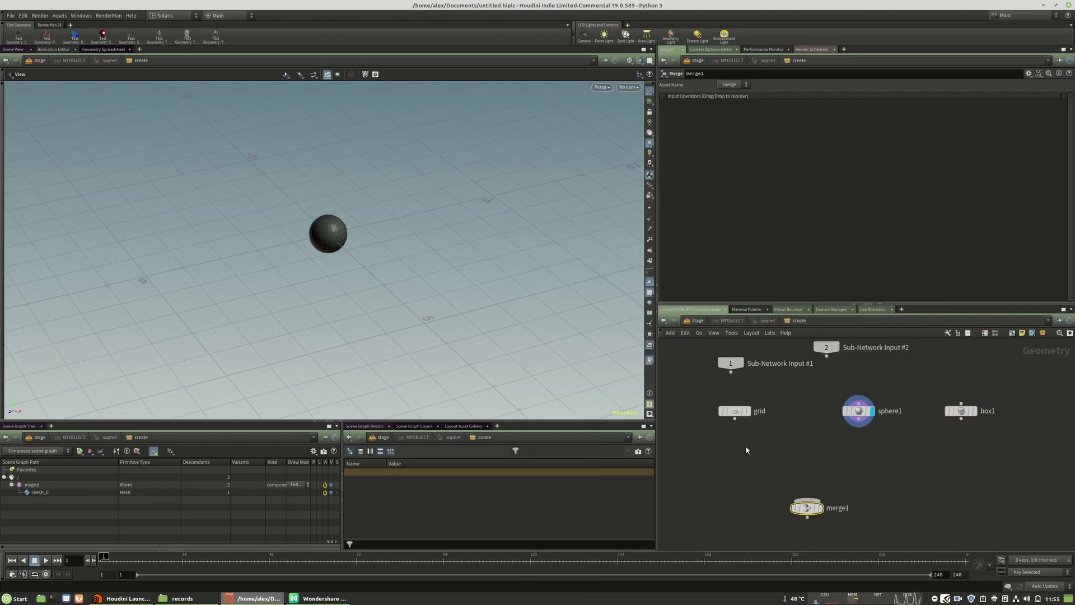
left_click_drag(735, 418, 806, 500)
left_click_drag(857, 424, 809, 500)
left_click_drag(961, 418, 831, 508)
left_click(848, 508)
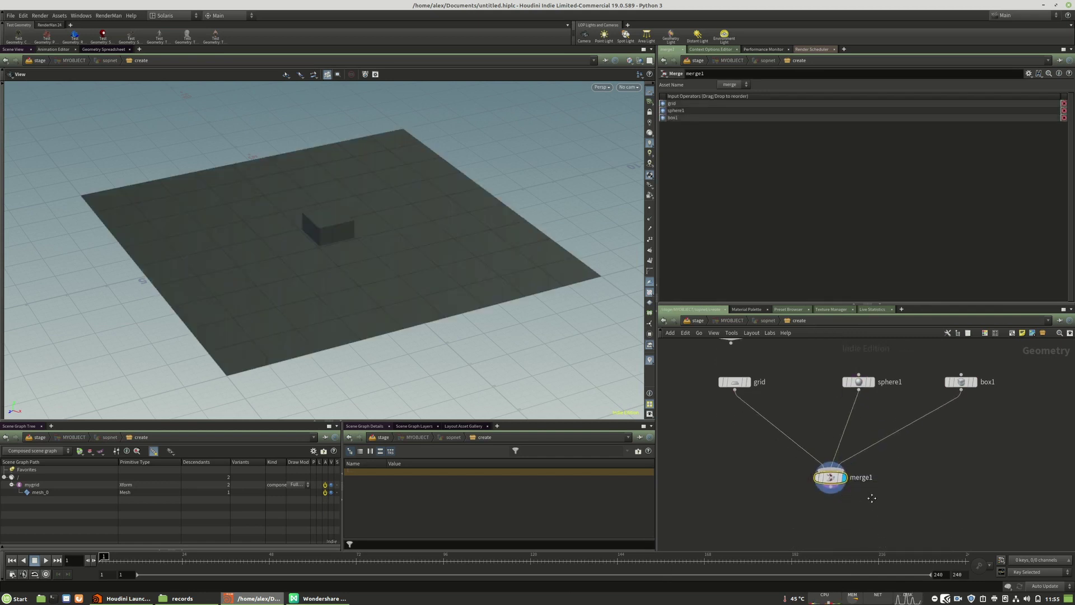
Attach an Output node below the merge, then return to the stage and inspect the material library's settings.
middle_click_drag(873, 513, 871, 480)
key("Tab")
mouse_move(899, 438)
left_click(937, 217)
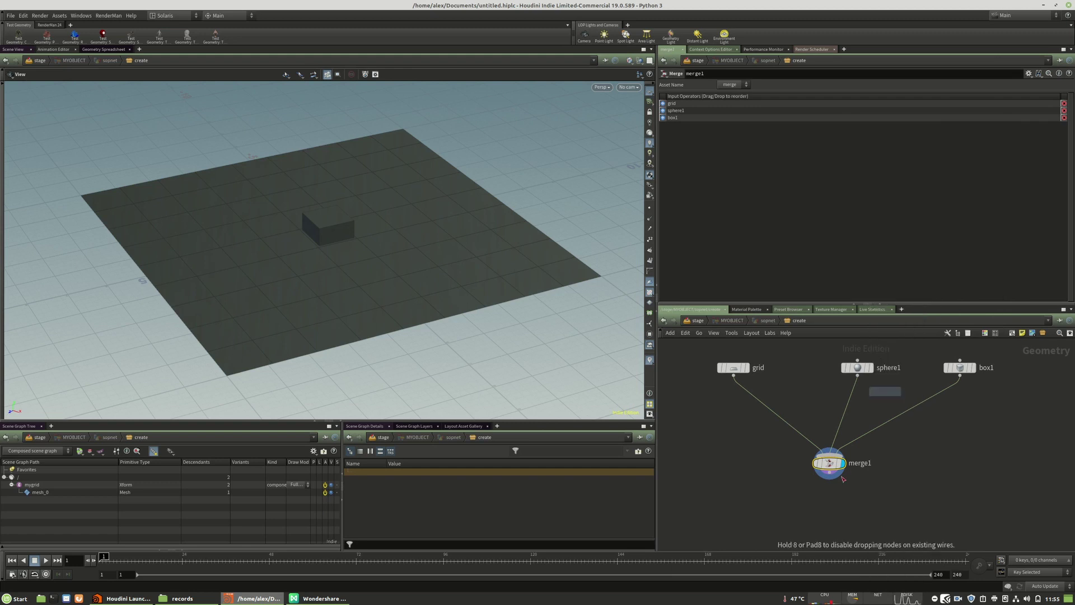
left_click(830, 514)
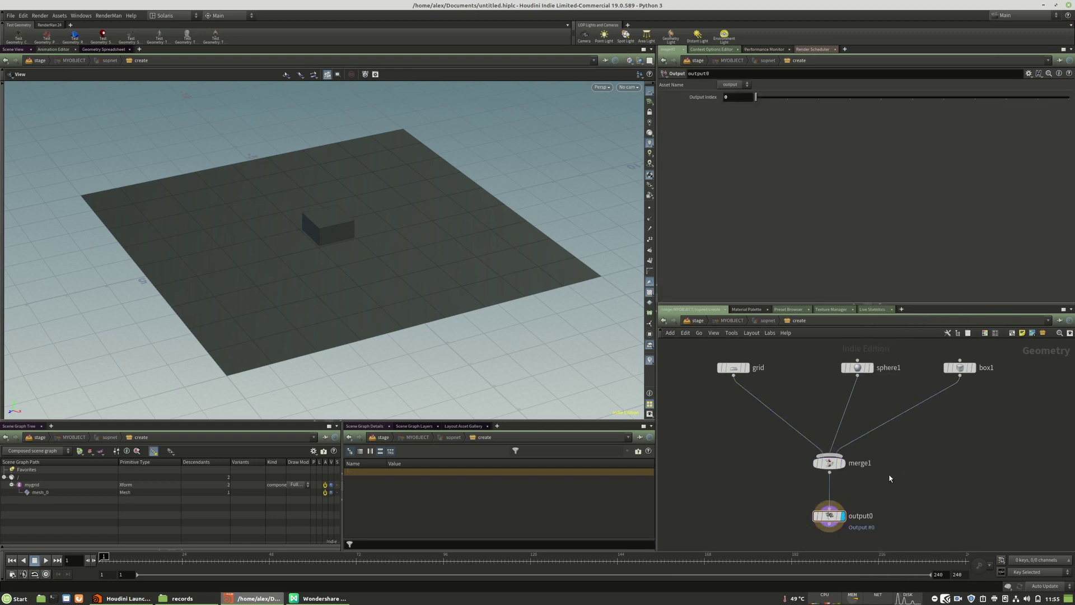
left_click_drag(903, 451, 853, 521)
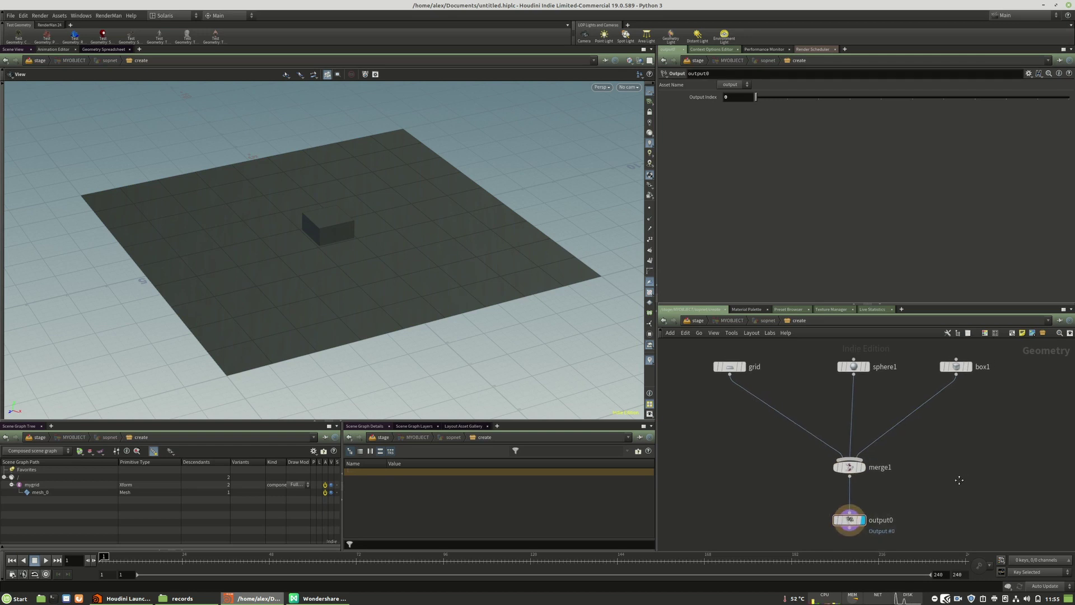
key("u")
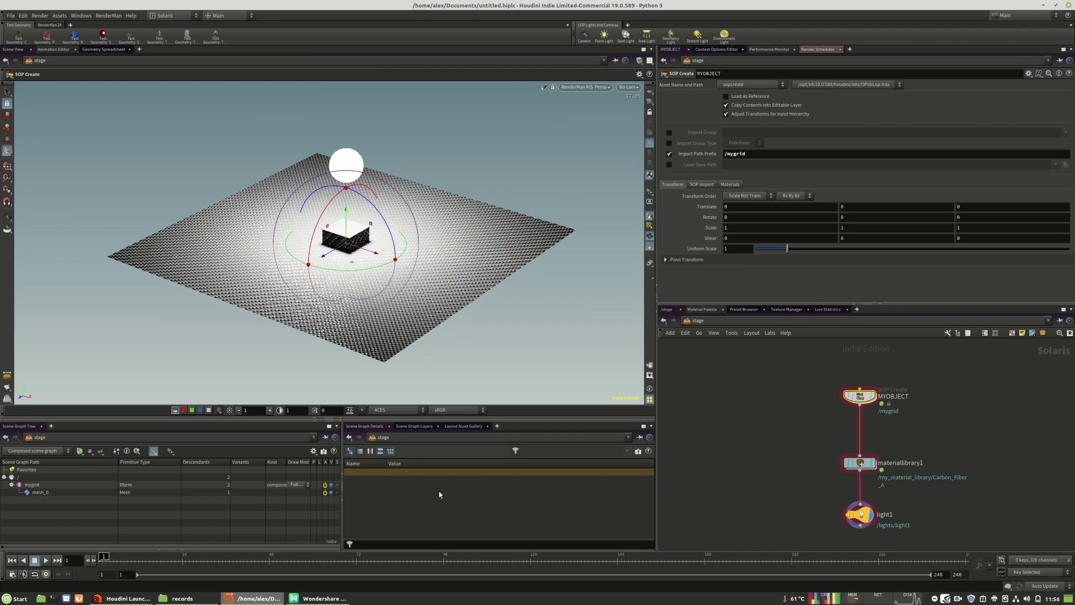
left_click(861, 462)
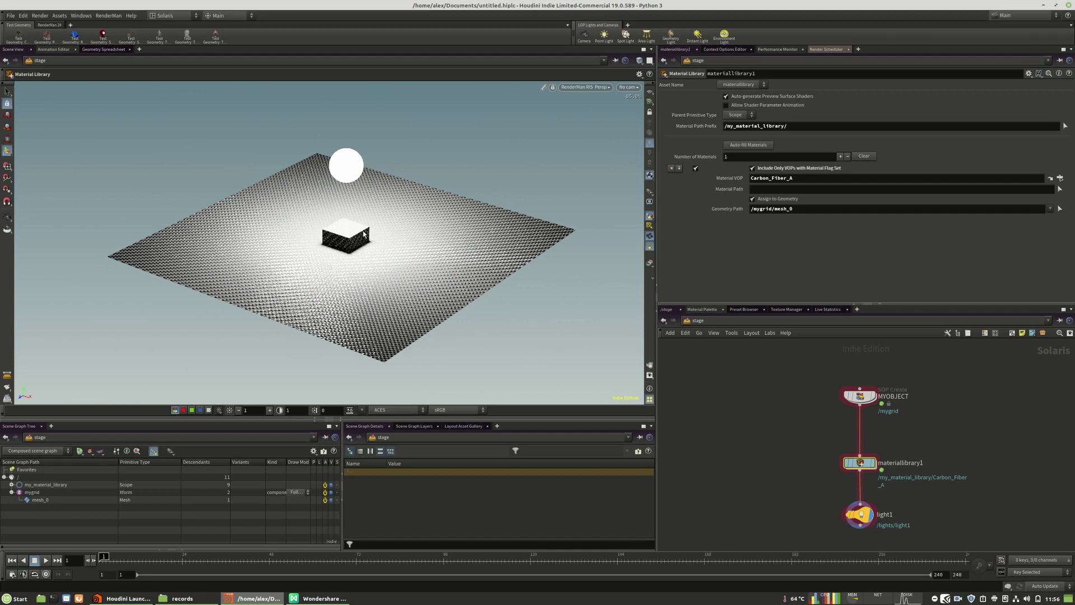
Reopen MYOBJECT and move the sphere away from the box and above the grid, to about 1.9 on Z.
double_click(863, 397)
left_click(832, 381)
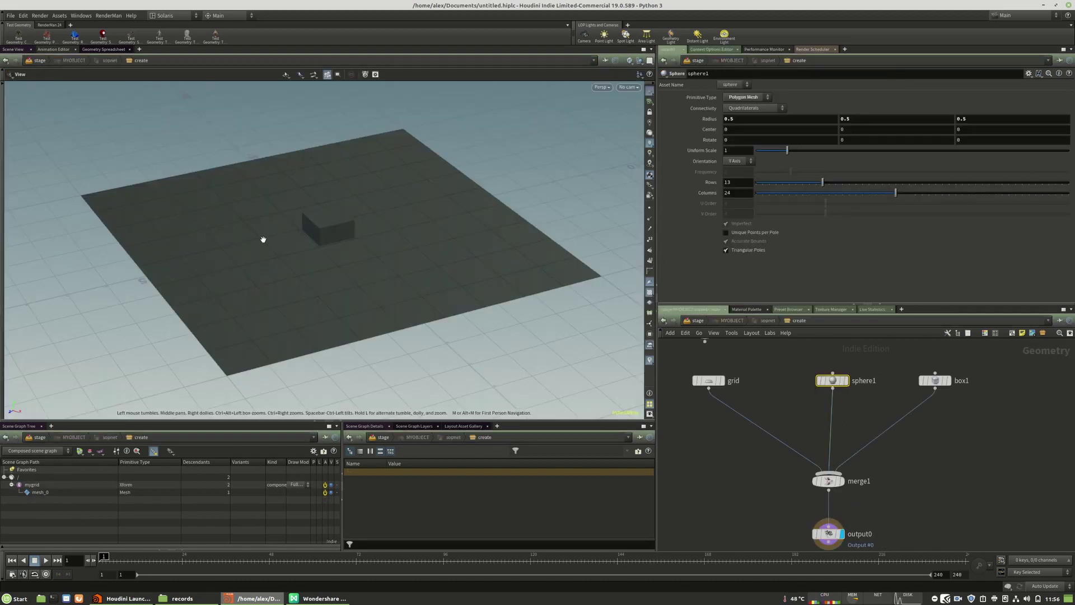
left_click(3, 180)
left_click(7, 200)
left_click_drag(317, 249, 265, 193)
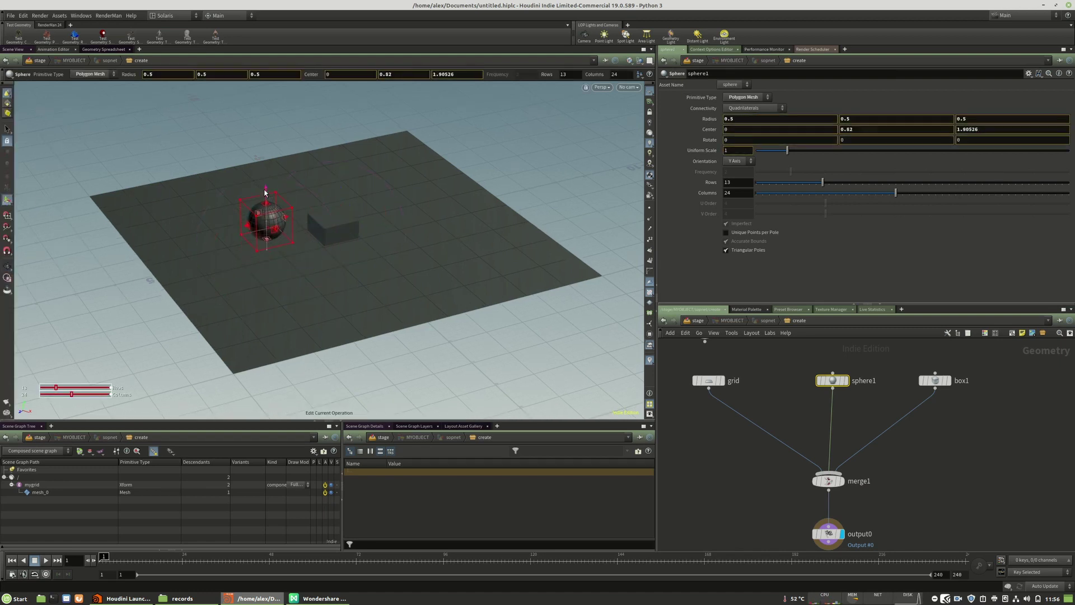
Move the box above the grid to about -1.26 on Z and return to the stage.
left_click(326, 243)
left_click_drag(326, 247, 378, 158)
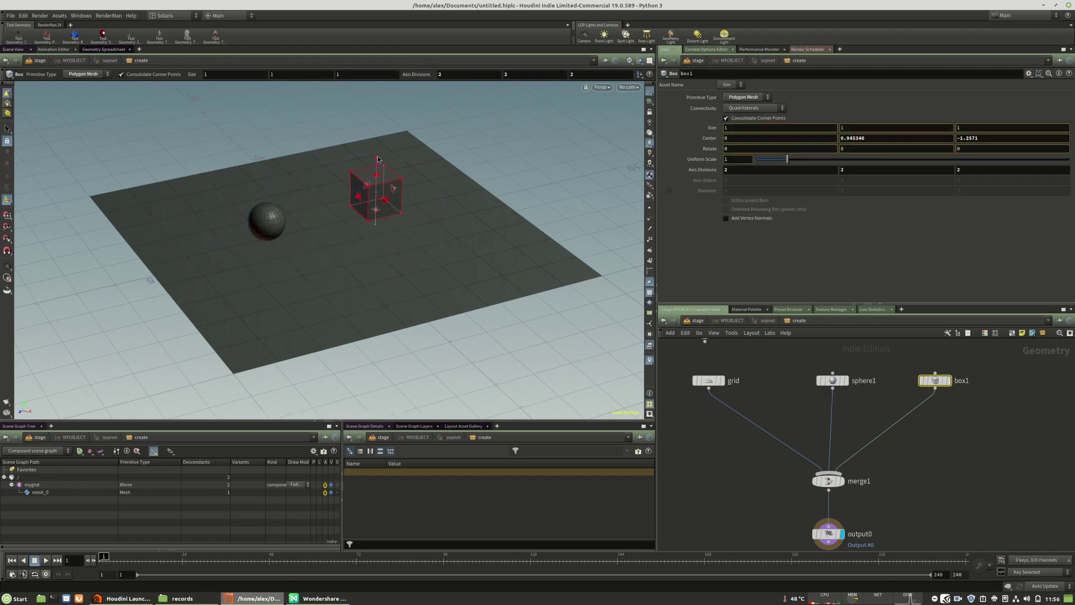
left_click(702, 322)
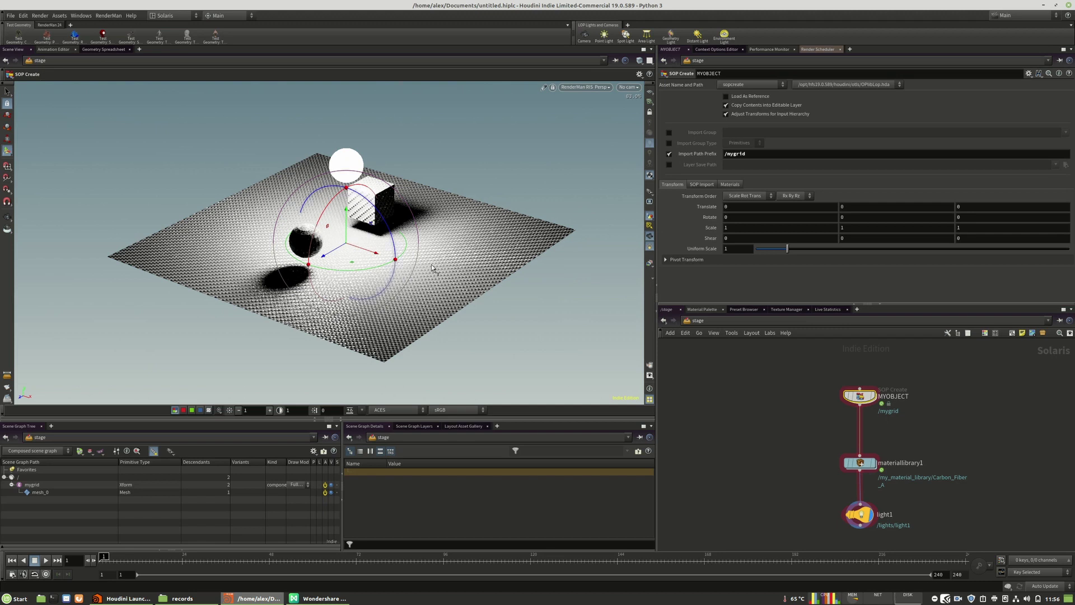
middle_click_drag(899, 425, 880, 441)
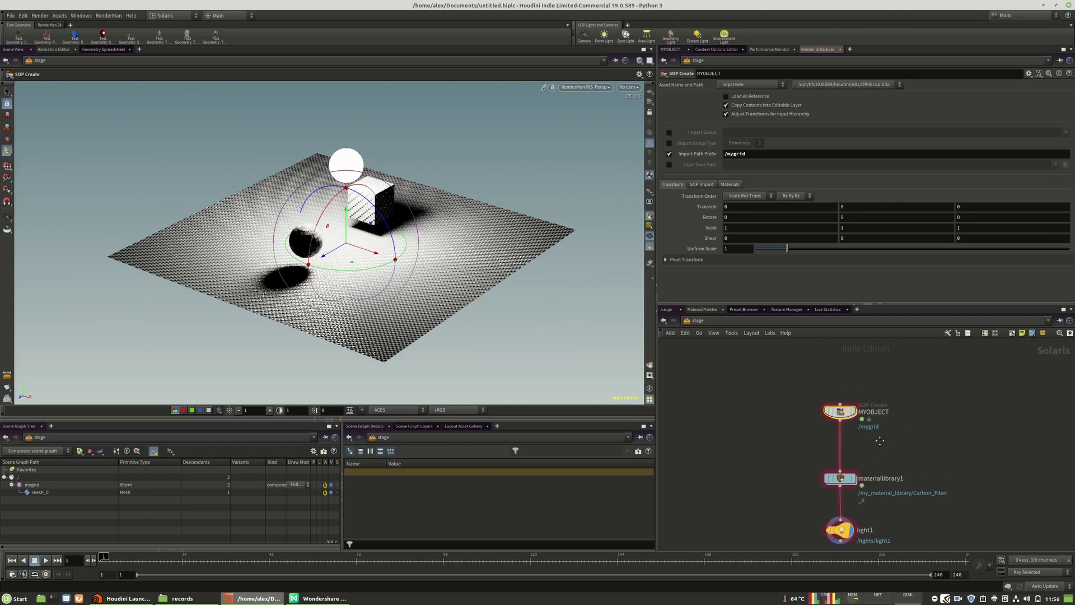
Inside MYOBJECT, insert a Name node between the grid node and the merge.
double_click(842, 414)
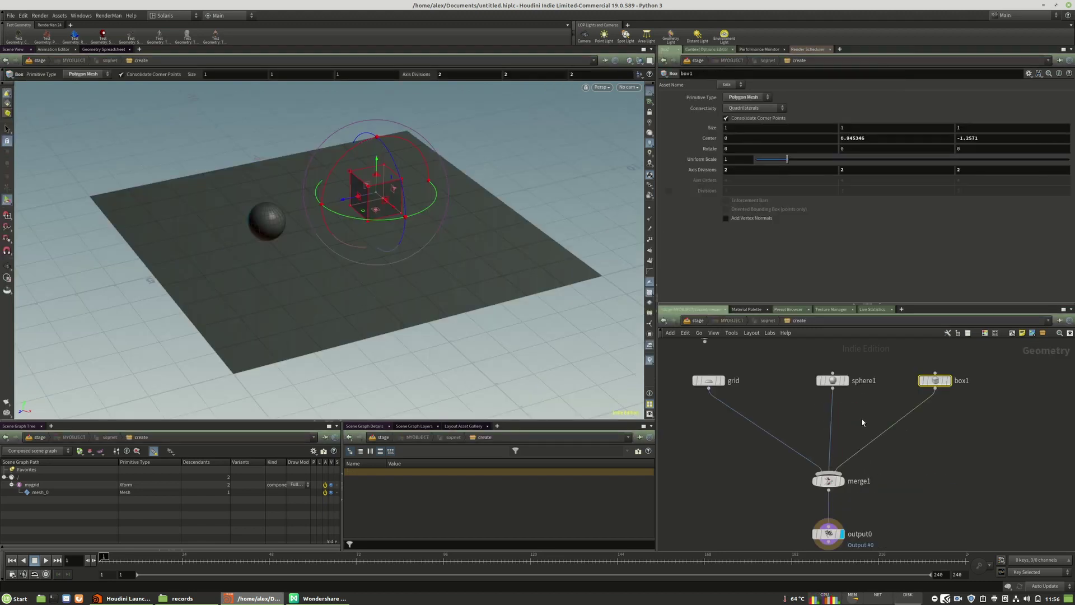
middle_click_drag(863, 419, 894, 426)
middle_click_drag(809, 409, 798, 432)
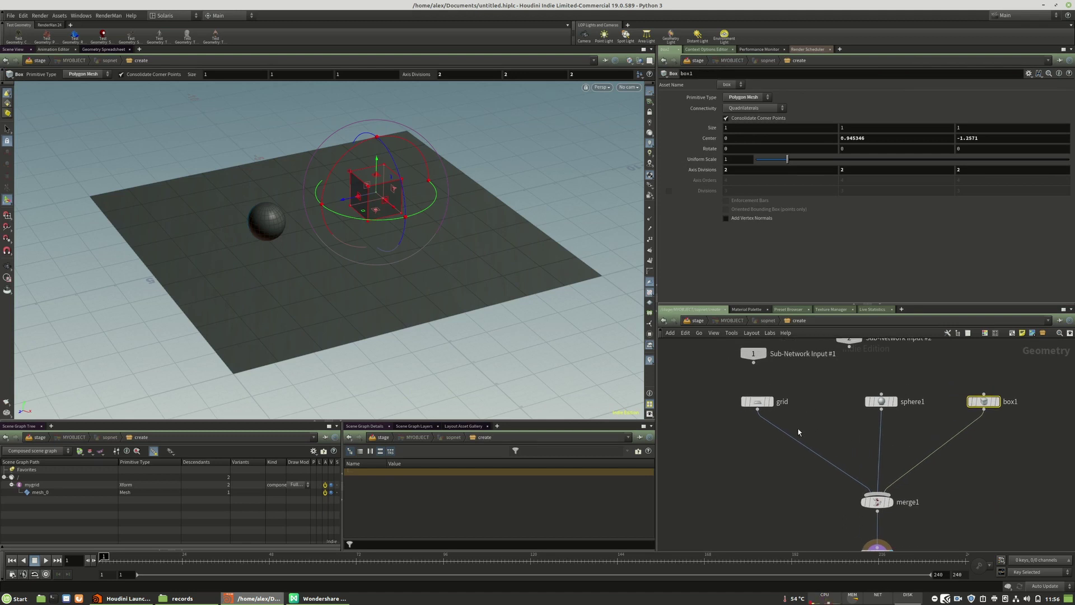
left_click(758, 402)
key("Tab")
type("nam")
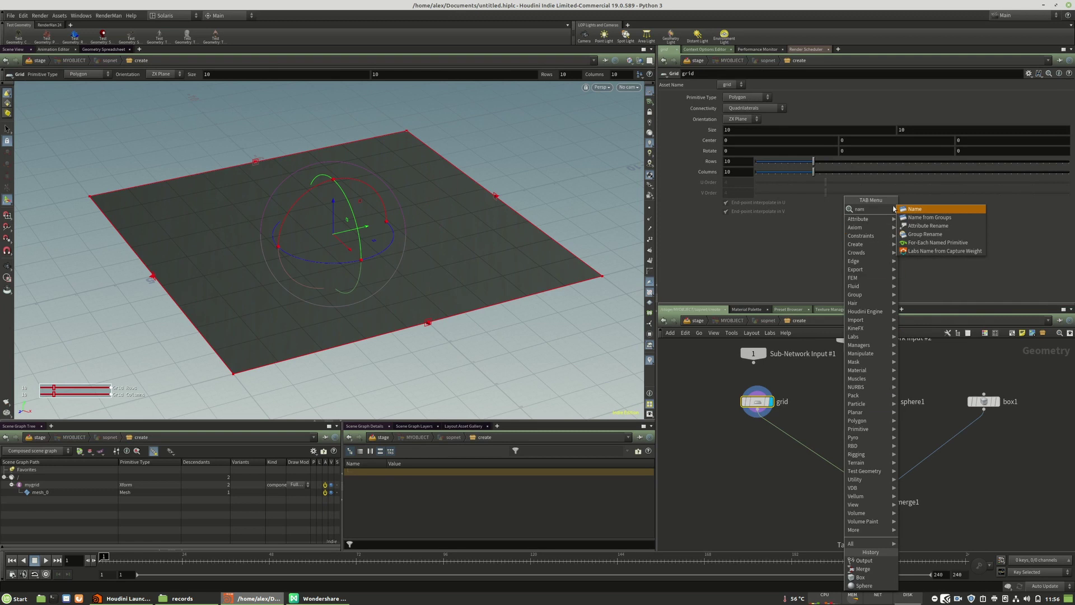
left_click(911, 210)
left_click(761, 470)
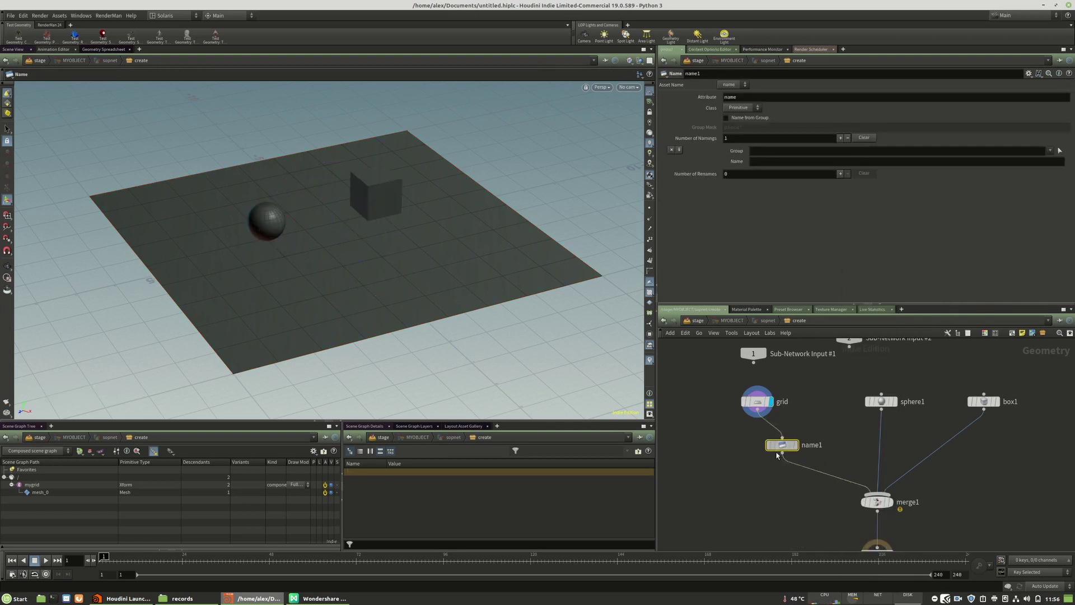
key("Tab")
type("name")
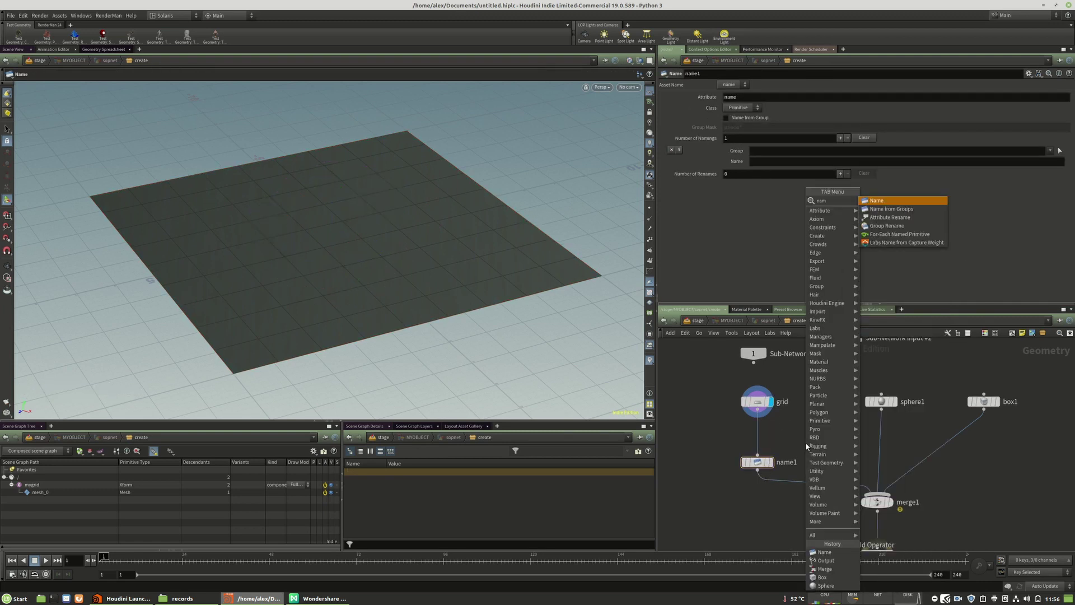
left_click(917, 226)
left_click(708, 460)
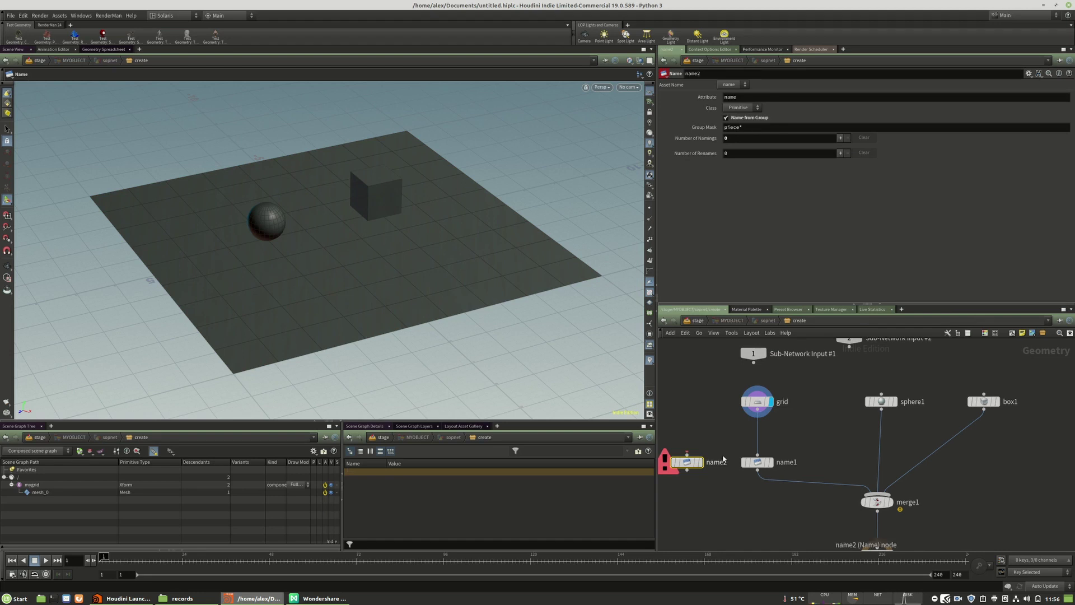
middle_click_drag(683, 403, 705, 402)
left_click_drag(726, 418, 690, 500)
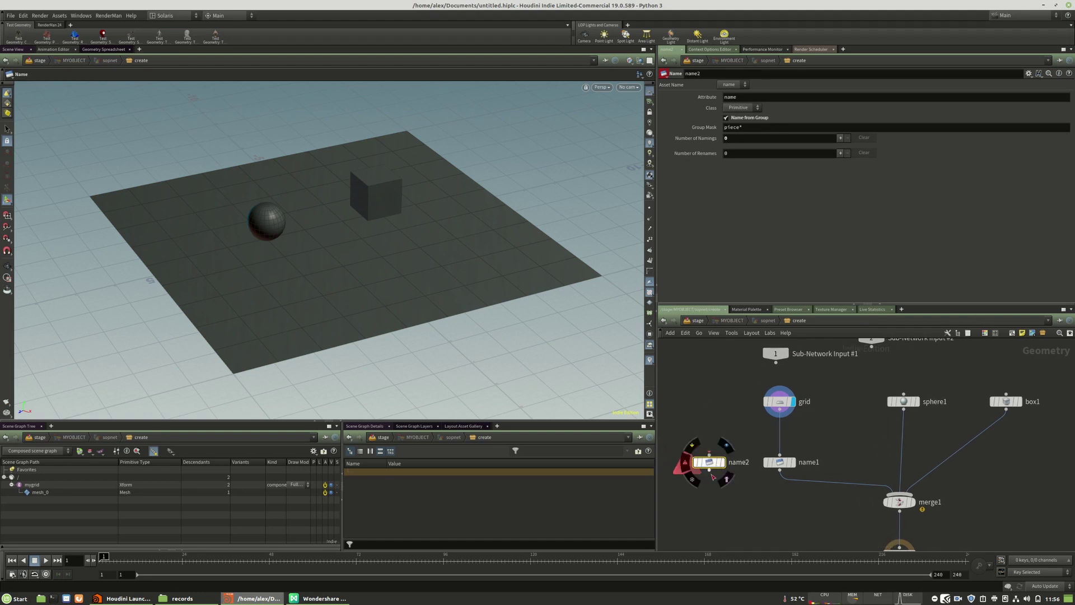
key("Delete")
Display the Name node below the grid and set its name value to grid.
middle_click_drag(828, 455, 785, 474)
left_click(752, 488)
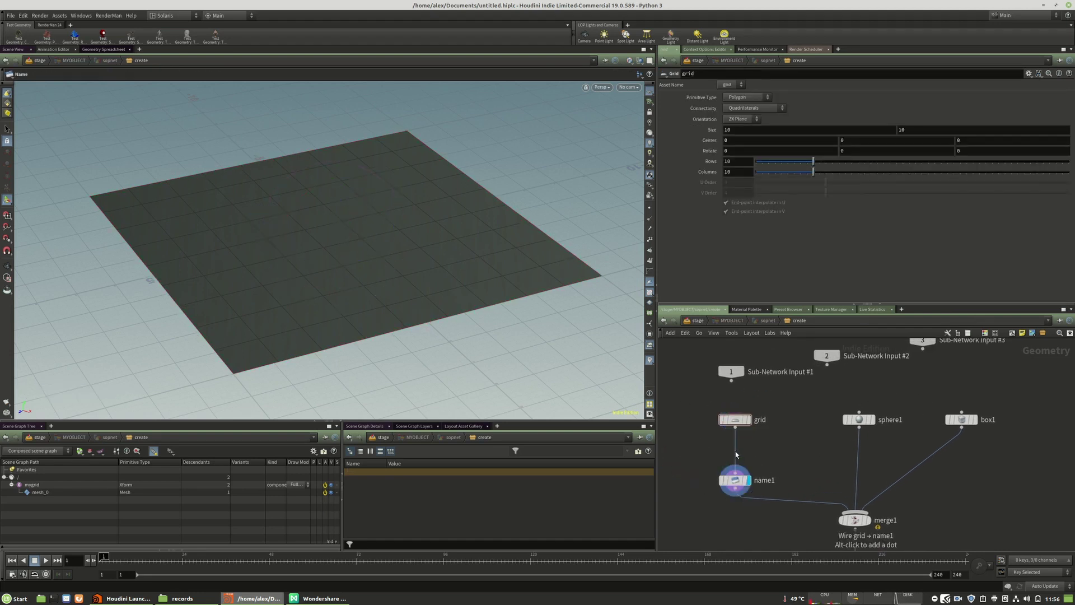
left_click(735, 480)
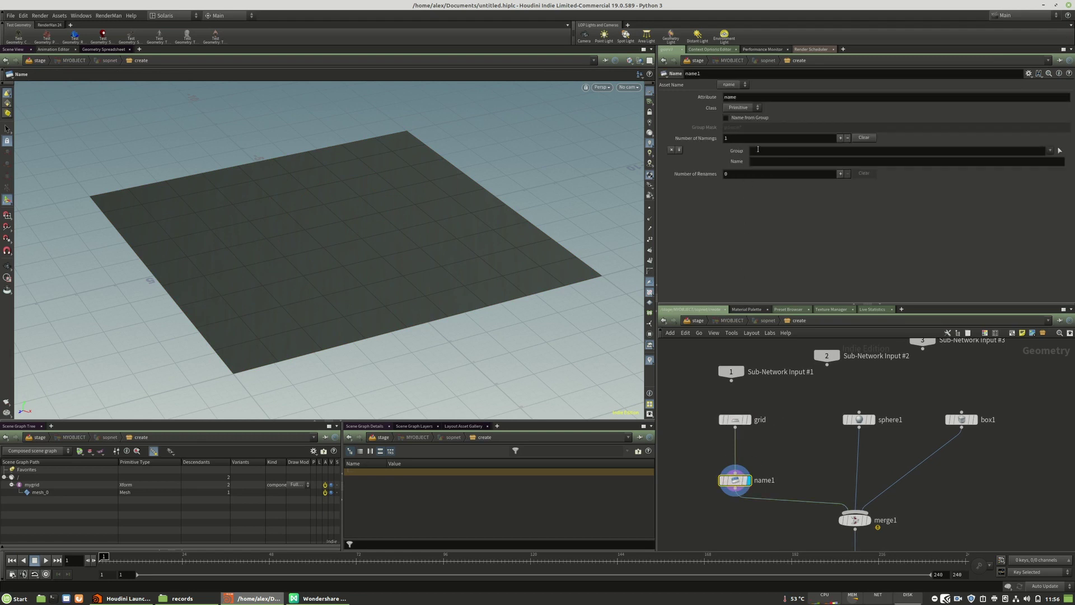
left_click(764, 162)
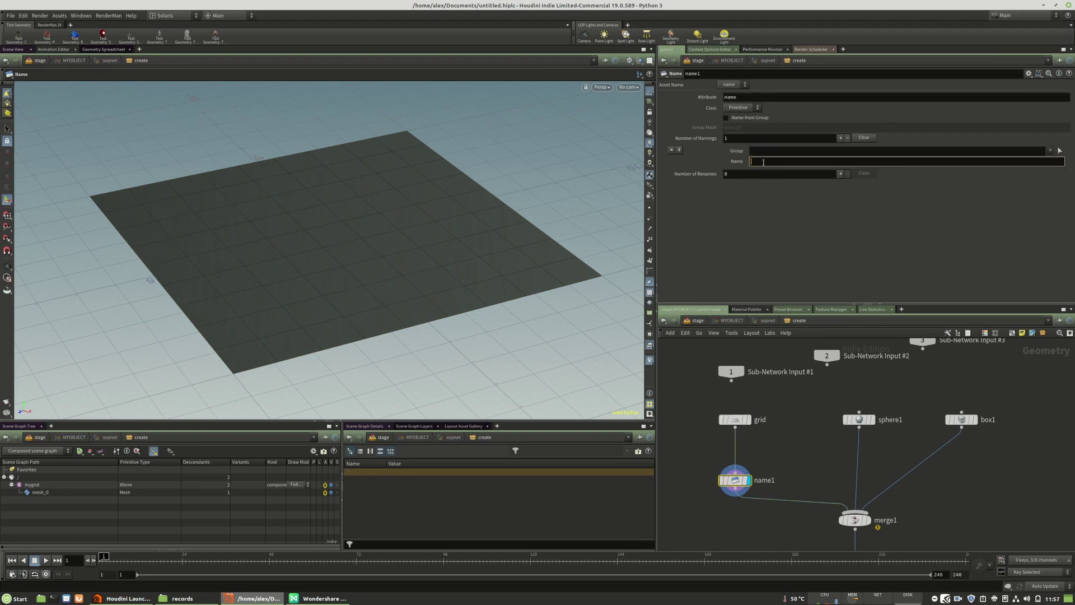
key("Return")
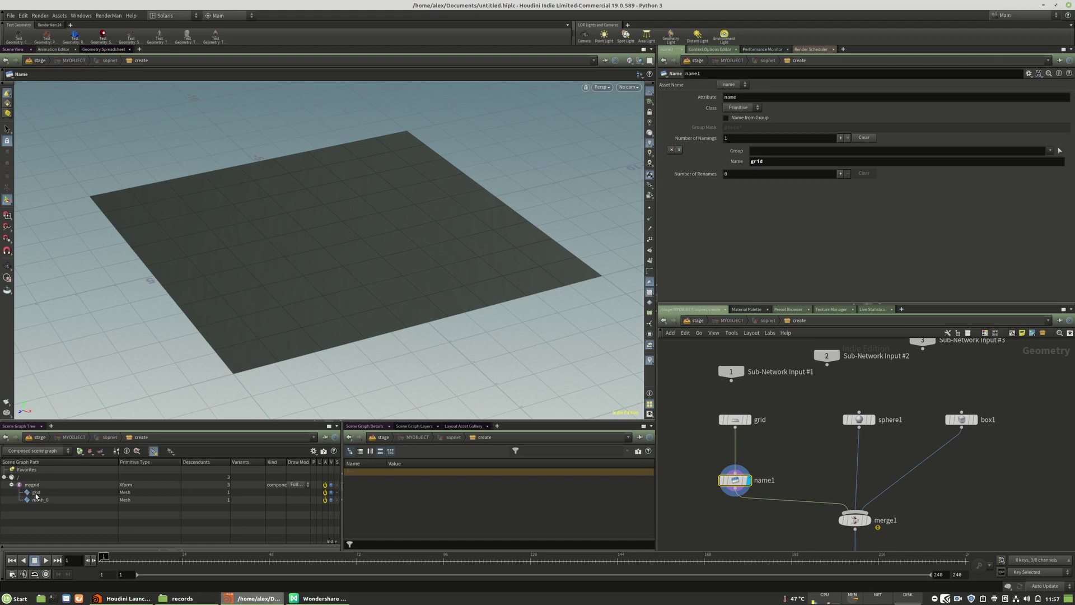
Copy the Name node onto the sphere's connection to the merge and set its name value to sphere.
left_click_drag(735, 480, 855, 480, "alt")
double_click(777, 162)
type("sphere")
key("Return")
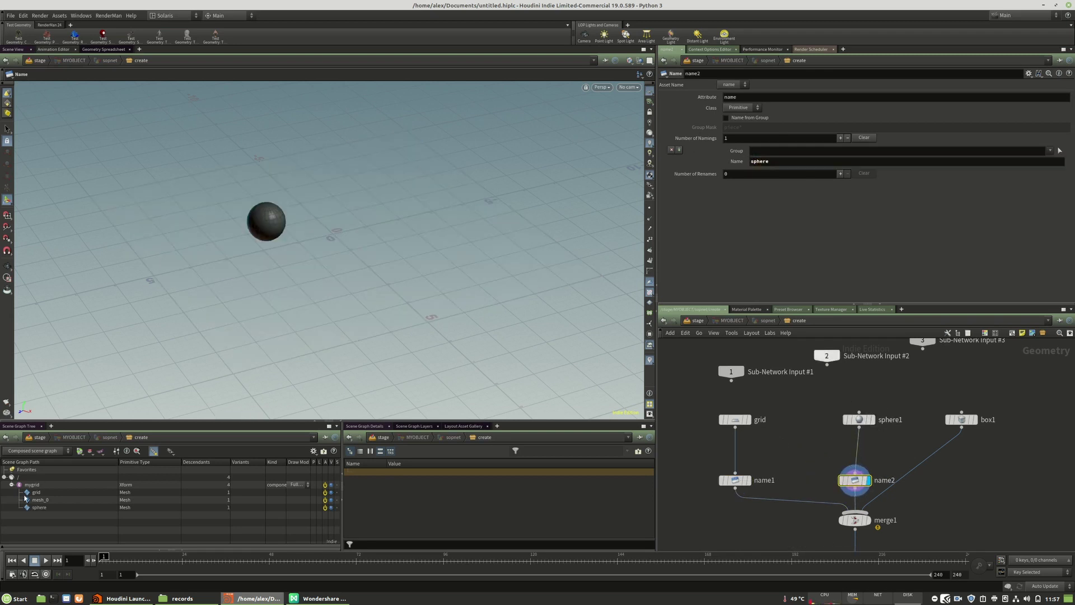
Copy the Name node onto the box's connection to the merge and set its name value to box.
left_click_drag(855, 481, 962, 480, "alt")
type("box")
key("Return")
Make the Output node the displayed node and return to the stage.
middle_click_drag(1003, 495, 1004, 401)
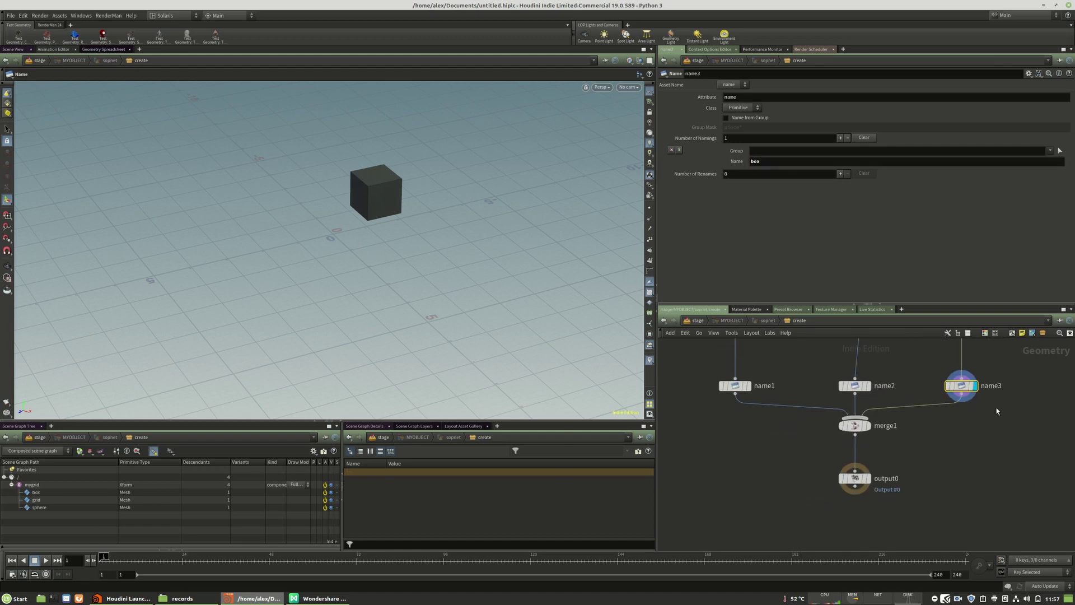
left_click(869, 479)
left_click_drag(858, 479, 858, 489)
key("u")
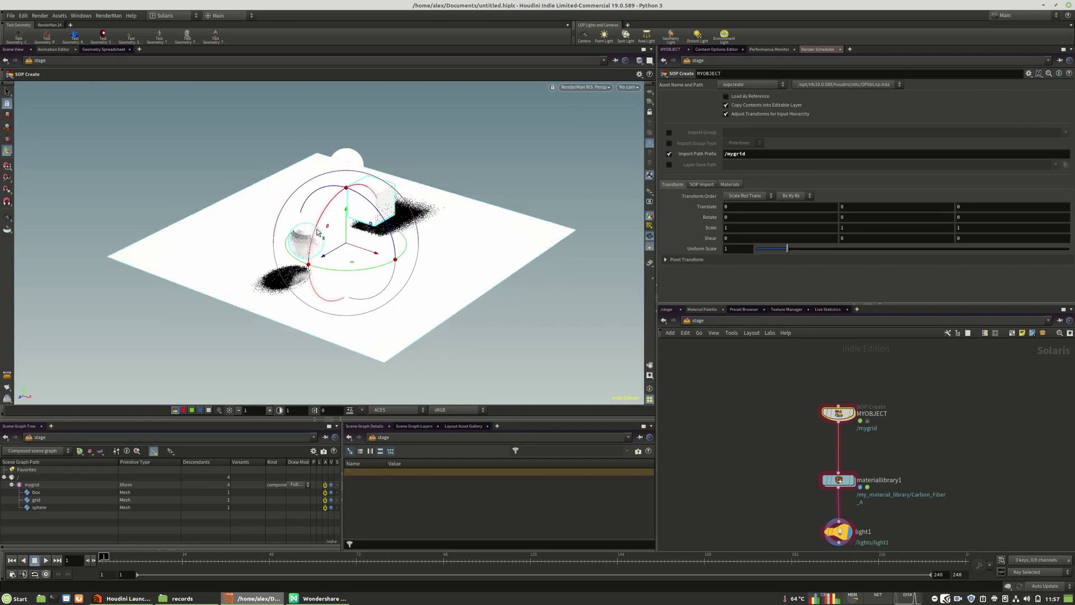
Increase the number of materials in the material library node to 3.
left_click_drag(828, 473, 828, 463)
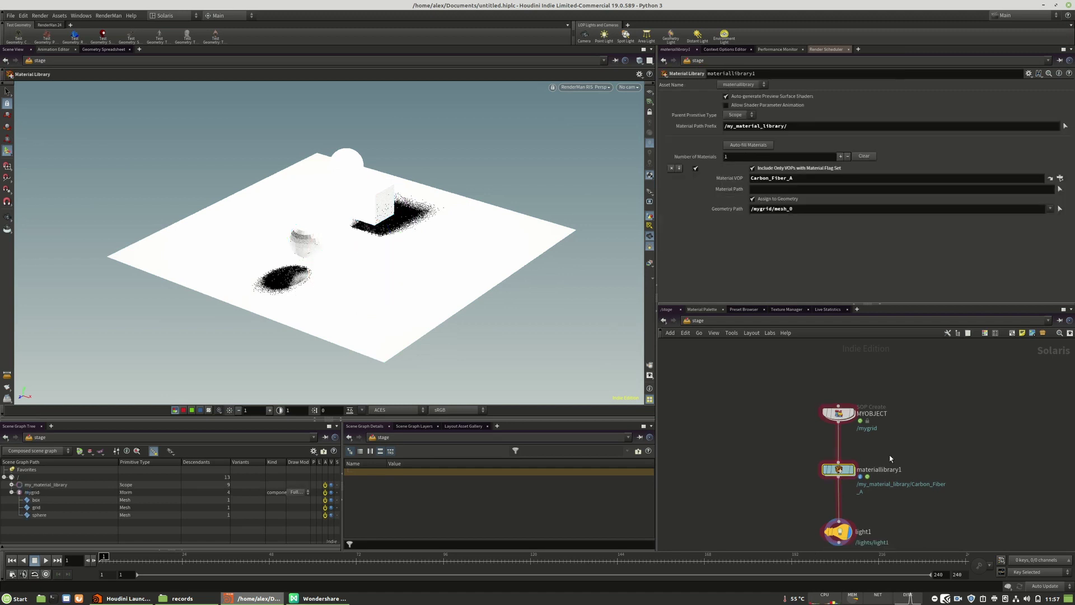
left_click(840, 156)
left_click(840, 156)
scroll(749, 213, "down", 1)
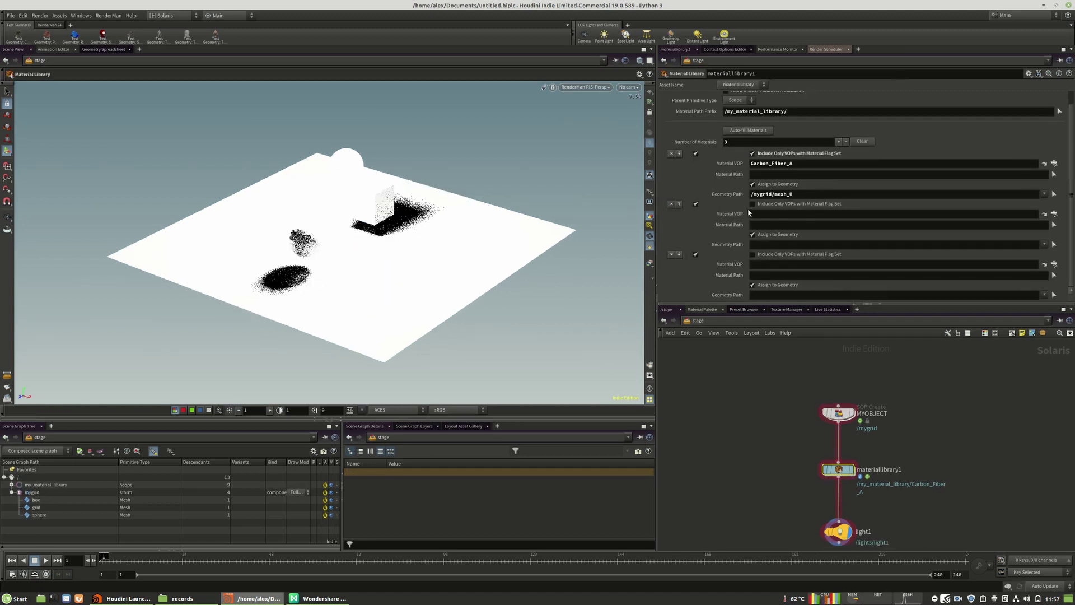
Replace the first material's geometry path with the box primitive, /mygrid/box.
triple_click(816, 193)
key("BackSpace")
key("Return")
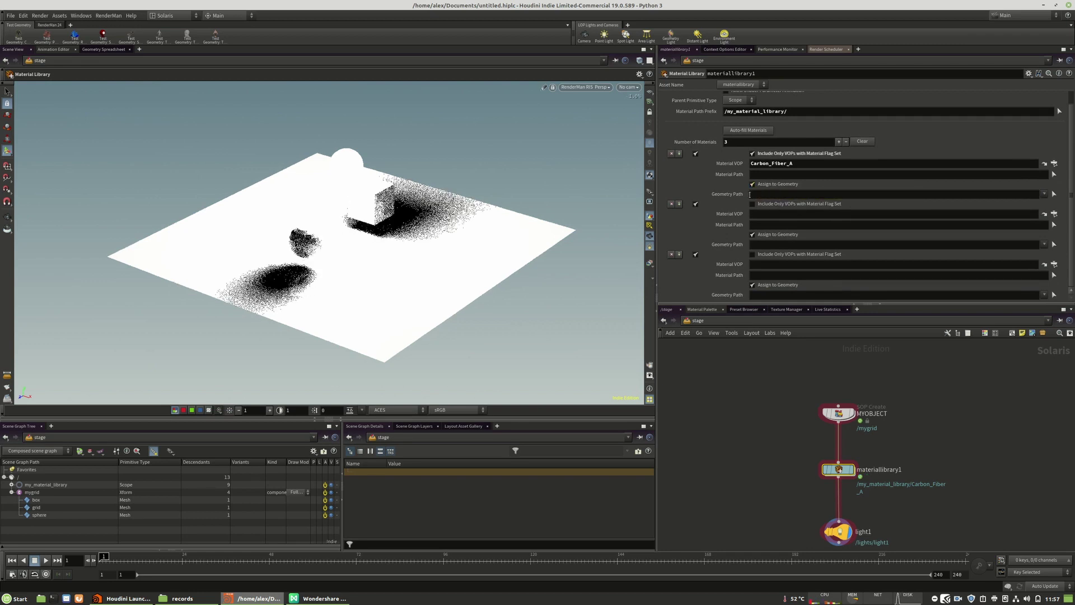
left_click_drag(40, 502, 830, 226)
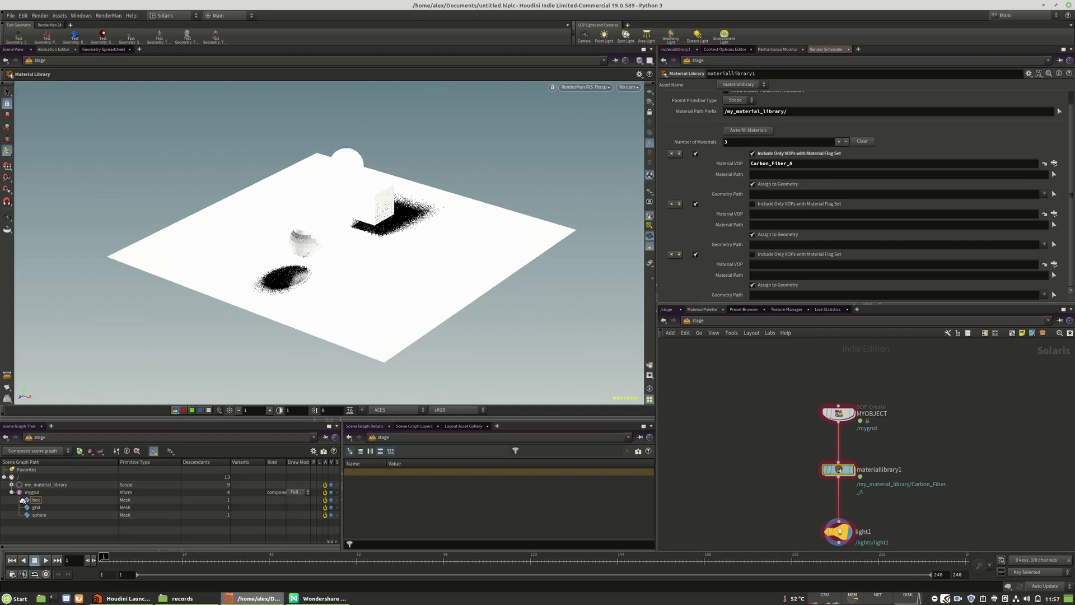
left_click_drag(765, 196, 765, 195)
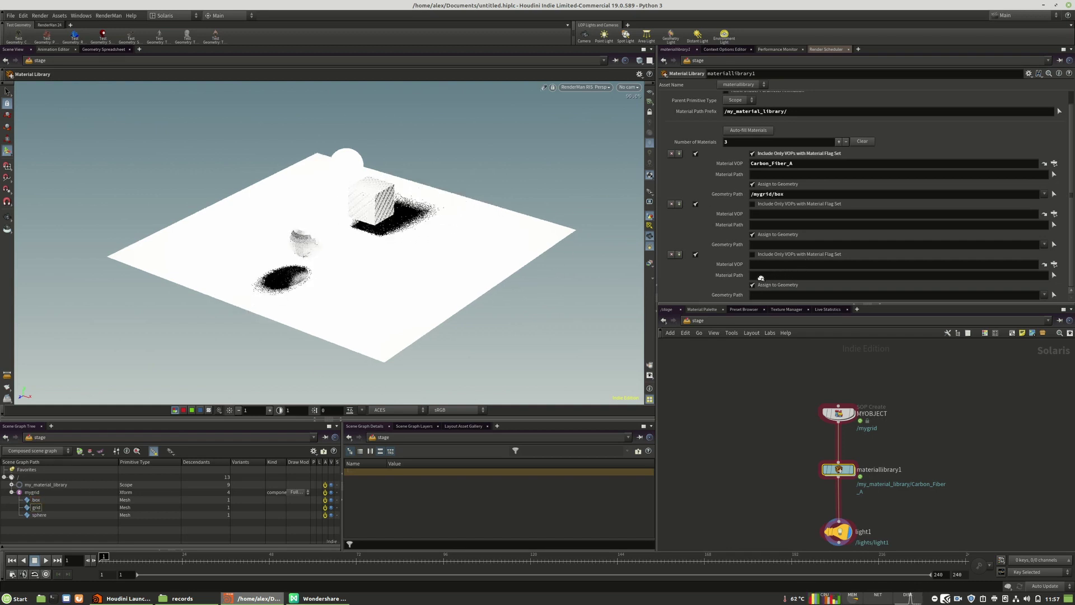
Set the second material's geometry path to /mygrid/grid and the third's to /mygrid/sphere.
left_click_drag(759, 297, 757, 246)
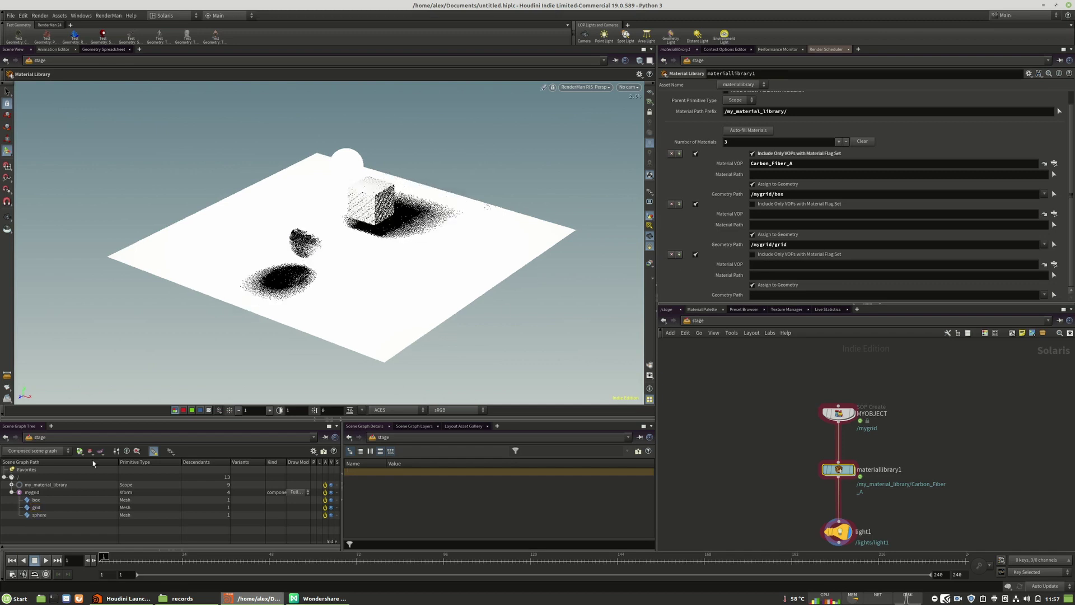
left_click_drag(38, 516, 165, 471)
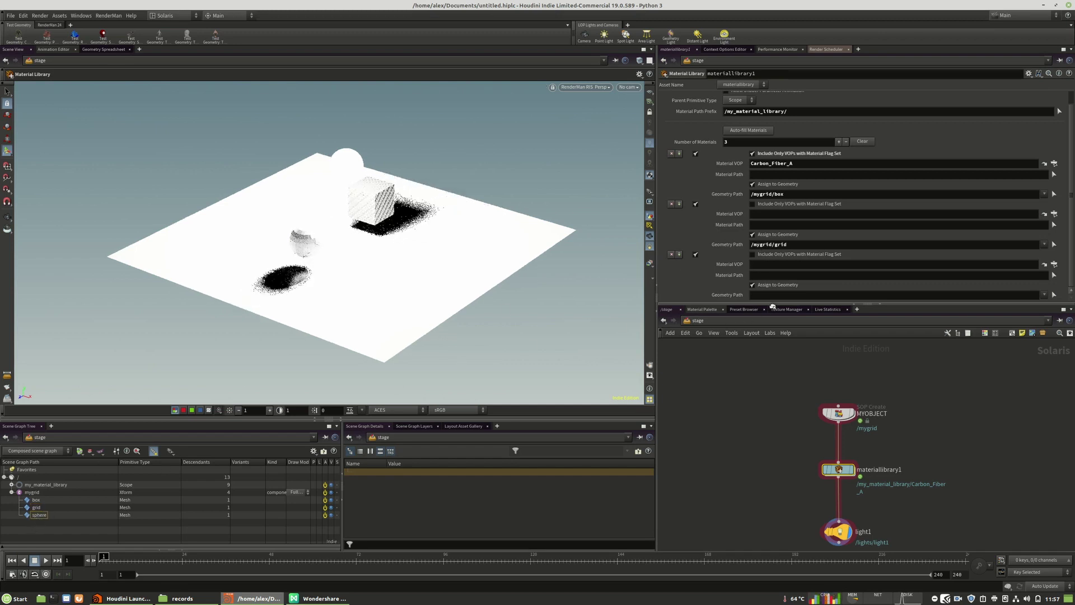
left_click_drag(767, 298, 767, 296)
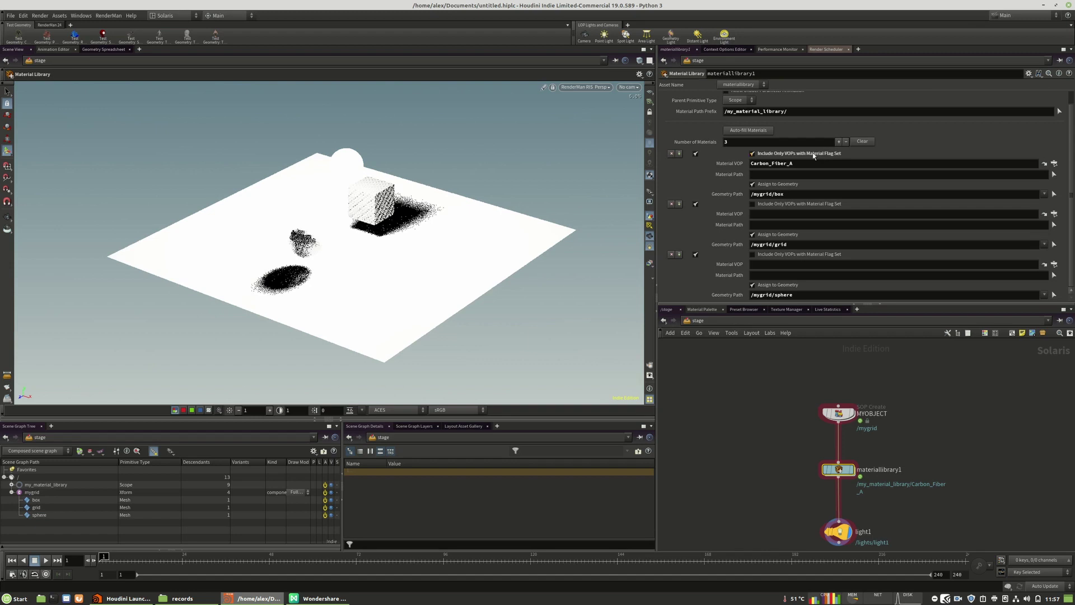
Switch the viewport renderer from RenderMan RIS to Houdini GL.
left_click(857, 437)
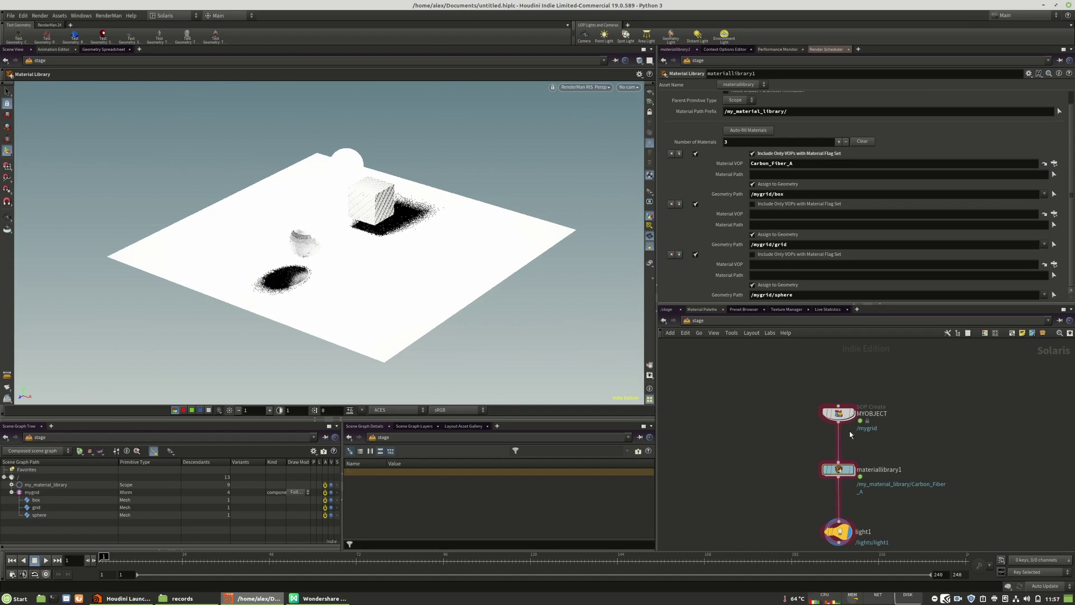
left_click(585, 87)
left_click(588, 120)
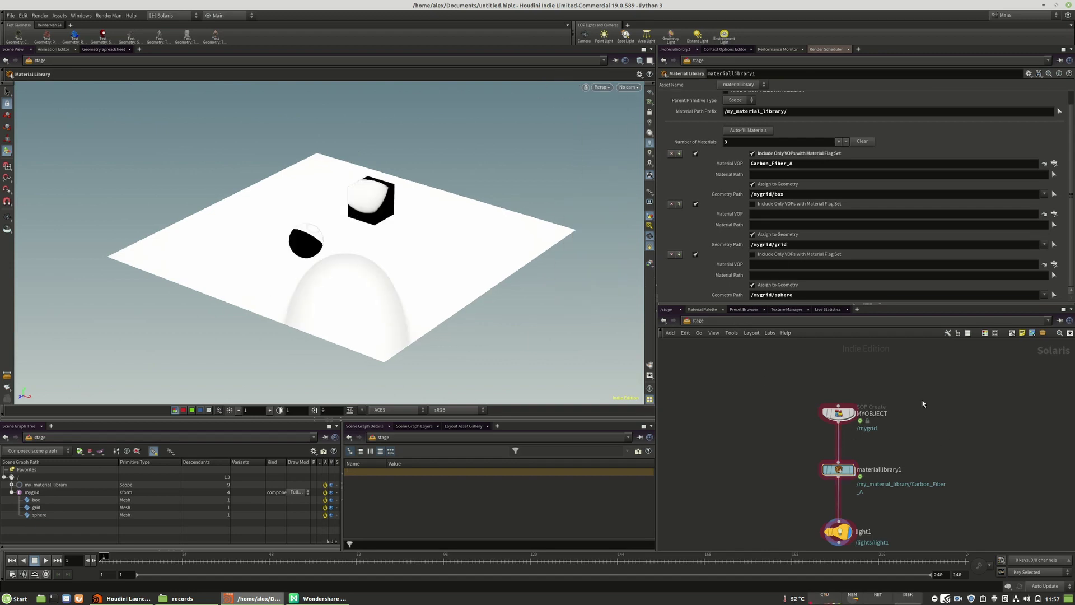
Go to the obj network and import the Industrial Glass preset from the RenderMan Glass materials.
left_click(707, 322)
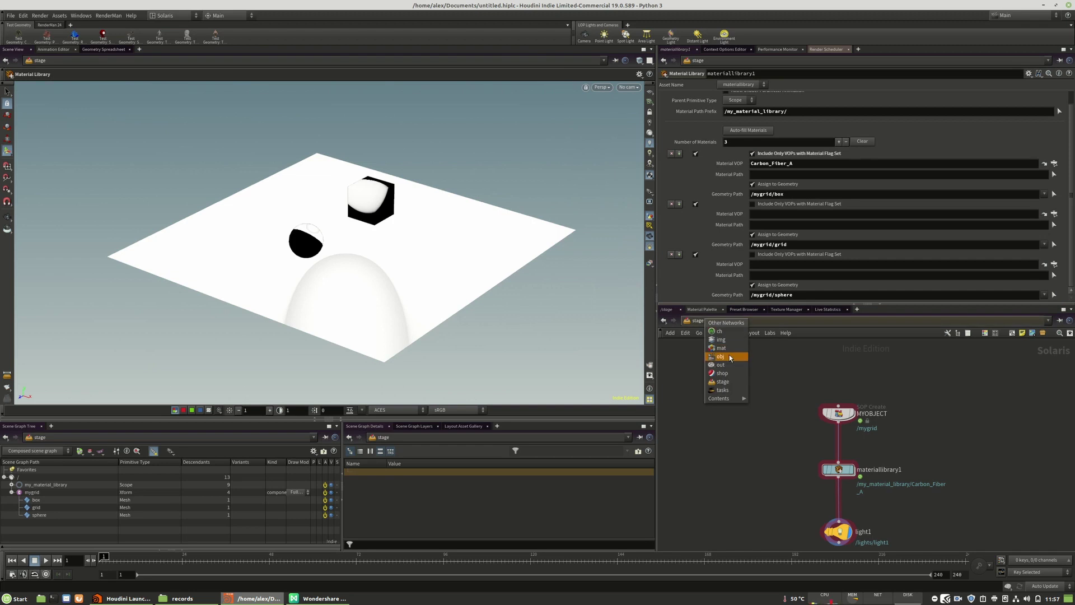
left_click(730, 357)
left_click(741, 309)
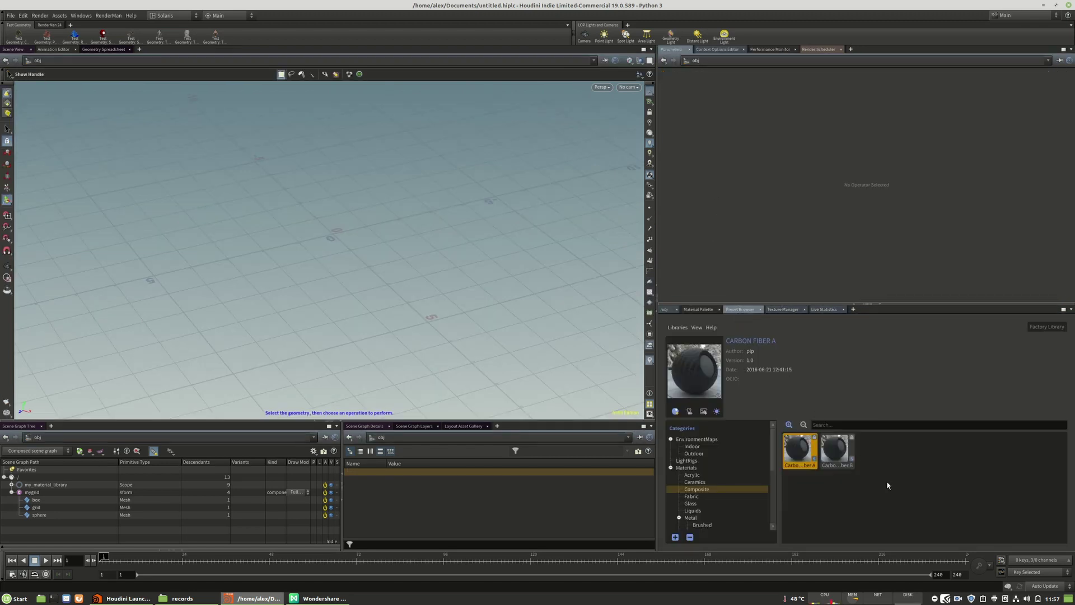
left_click(704, 482)
left_click(697, 504)
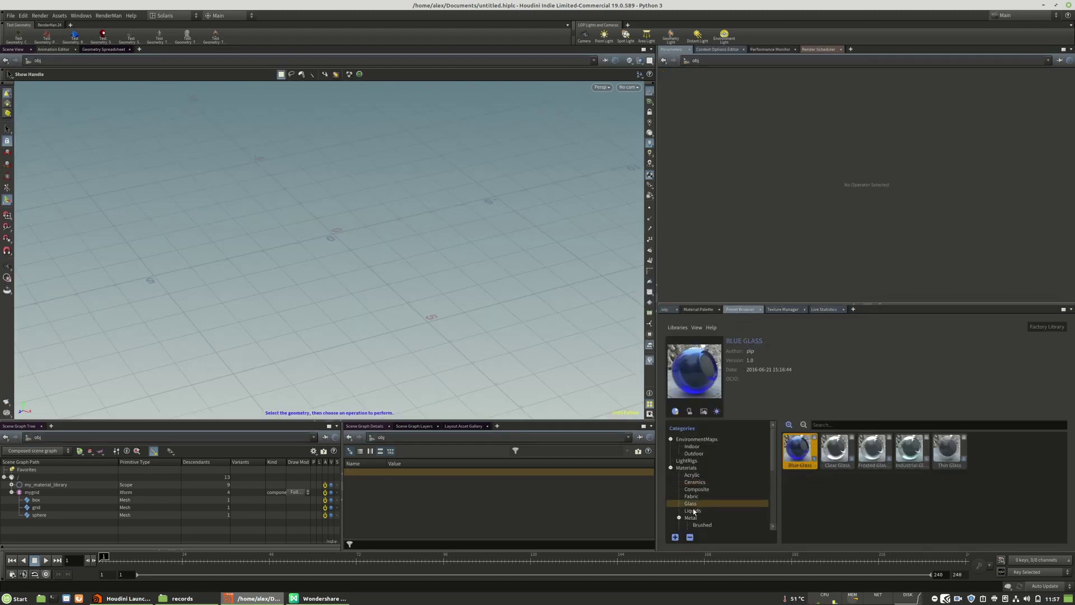
right_click(914, 449)
left_click(780, 489)
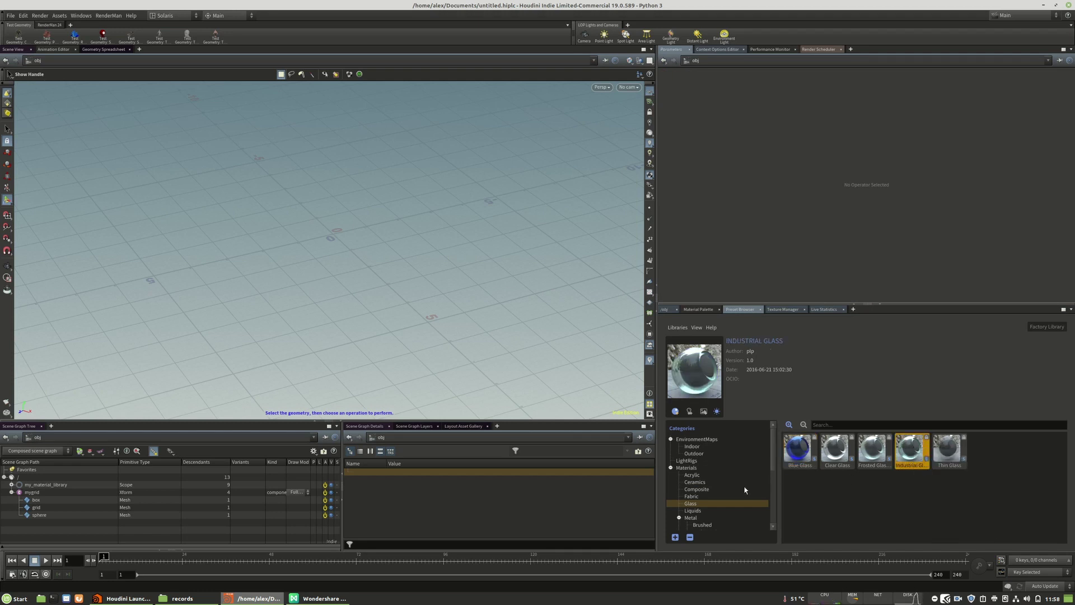
Import the Aluminum Brushed Circle preset from the Brushed category of the Metal materials.
left_click(704, 485)
scroll(695, 454, "down", 3)
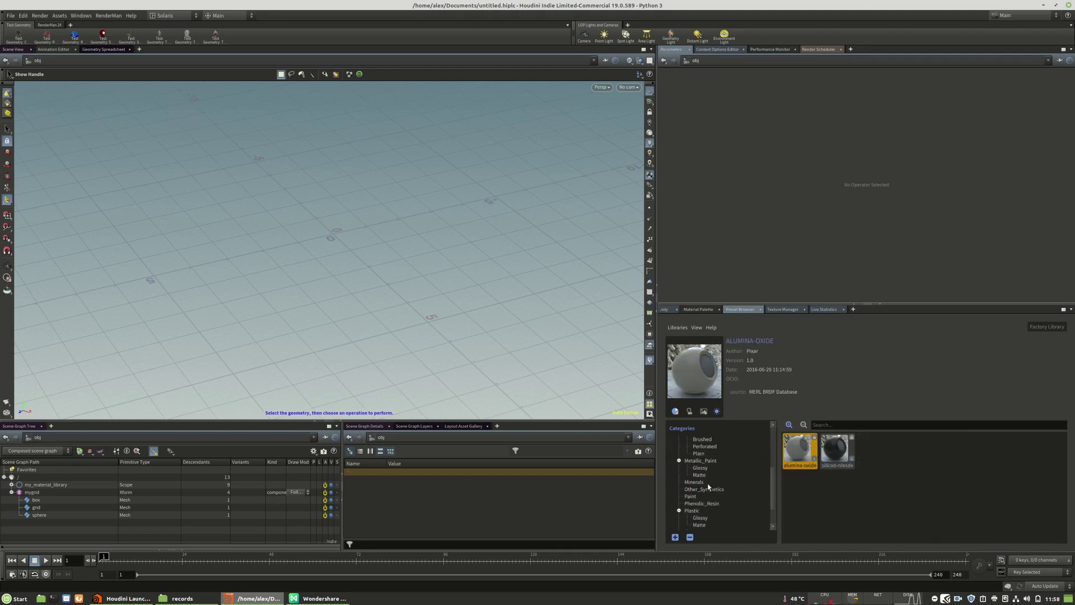
left_click(704, 466)
left_click(704, 461)
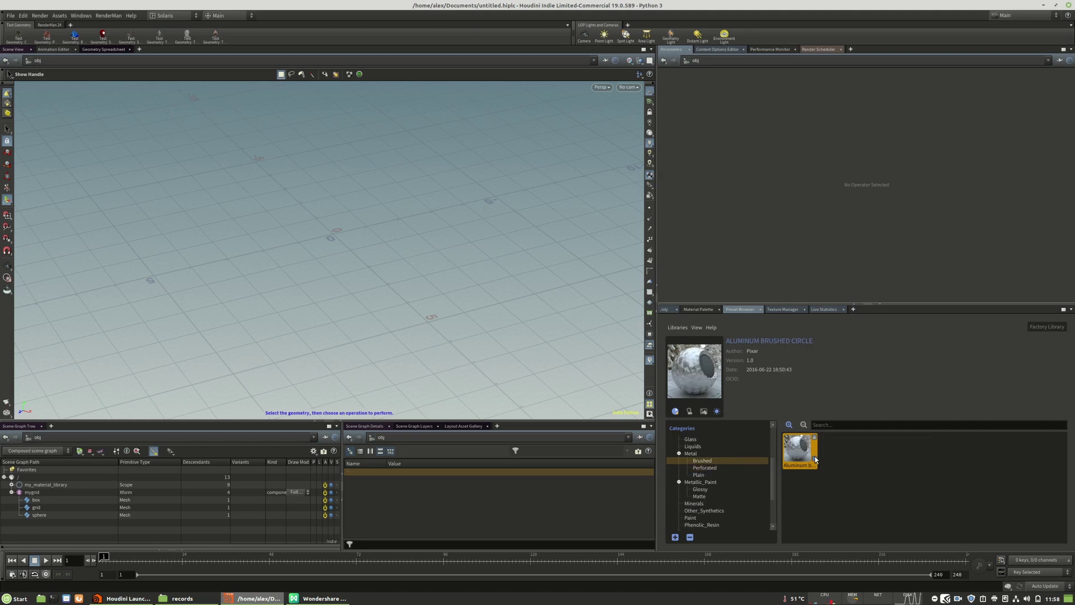
right_click(797, 447)
left_click(821, 466)
Go to the mat network and copy the imported aluminum and glass material nodes.
left_click(666, 309)
left_click(696, 321)
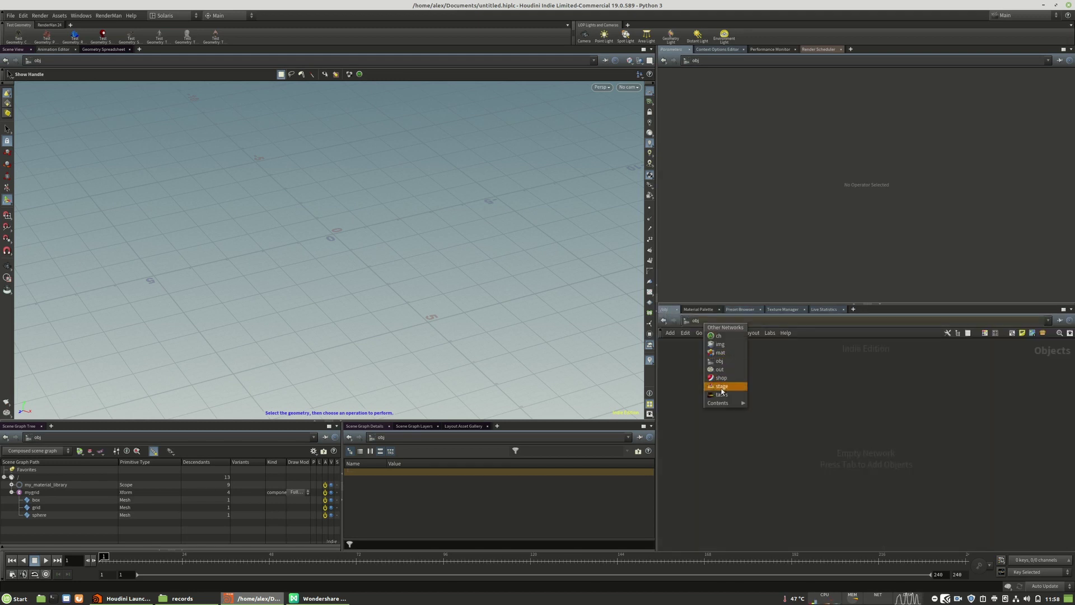
left_click(721, 352)
left_click_drag(970, 387, 964, 391)
left_click_drag(865, 442, 749, 384)
left_click_drag(955, 384, 659, 464)
key("ctrl+c")
Paste the two copied materials inside the stage's material library node.
left_click(703, 321)
left_click(720, 387)
double_click(838, 471)
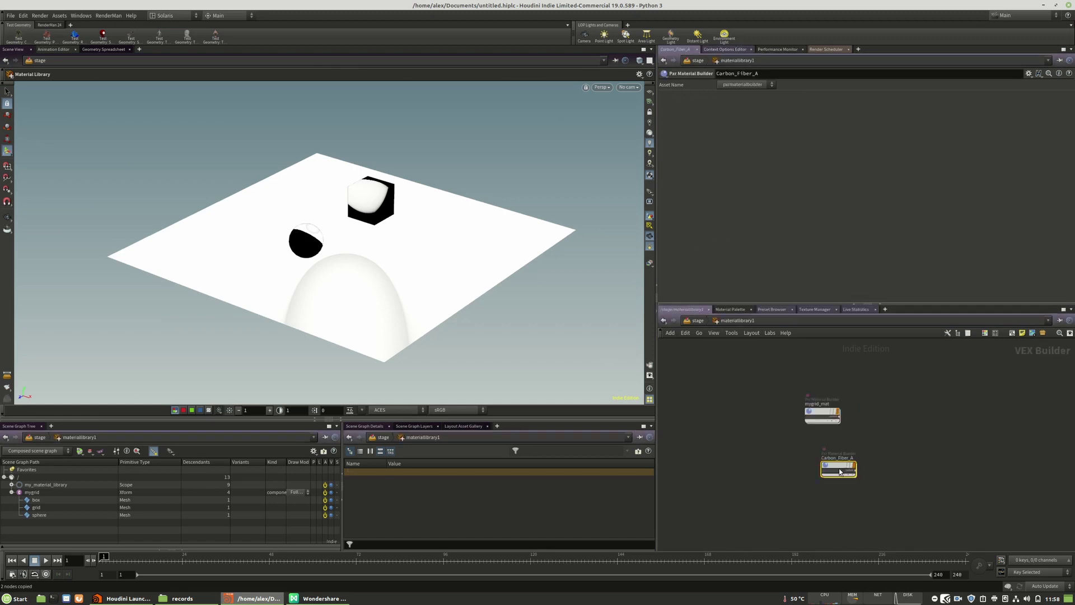
key("ctrl+v")
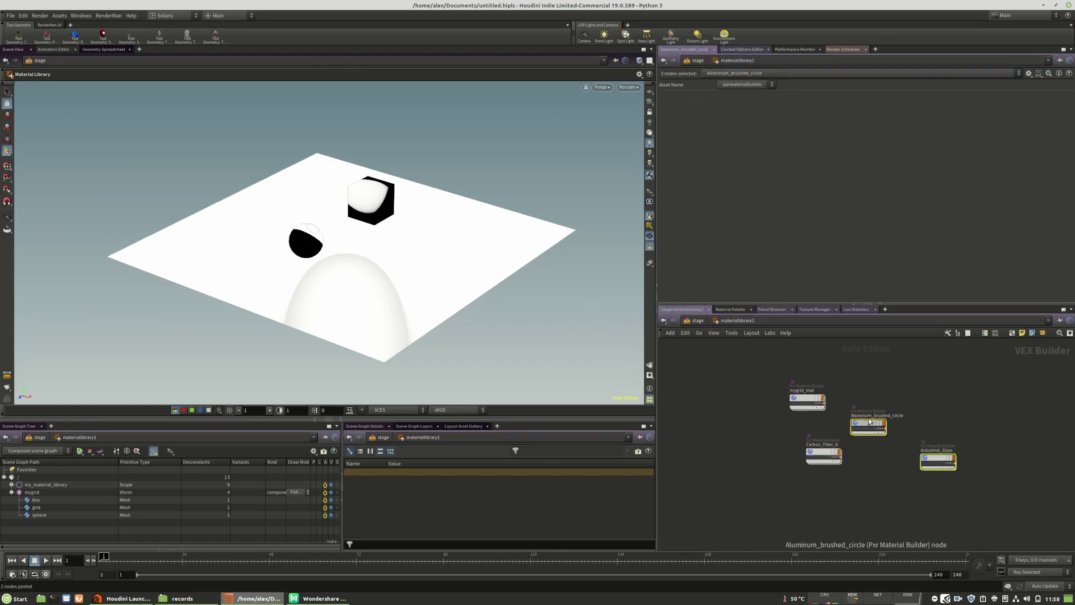
left_click(891, 462)
Return to the stage and switch the viewport renderer to RenderMan RIS.
left_click(698, 320)
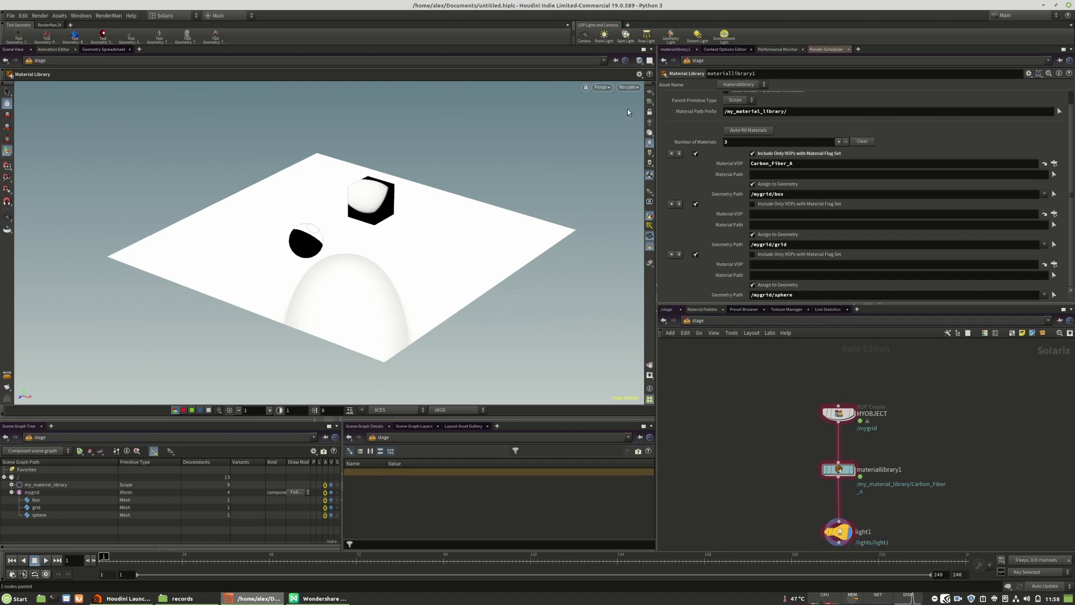
left_click(612, 88)
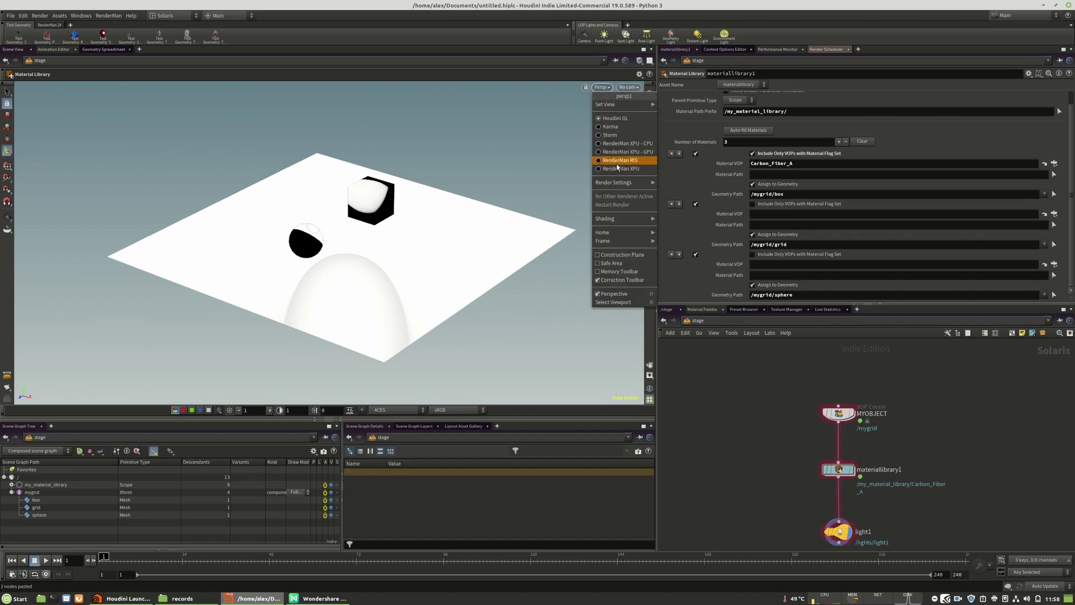
left_click(617, 165)
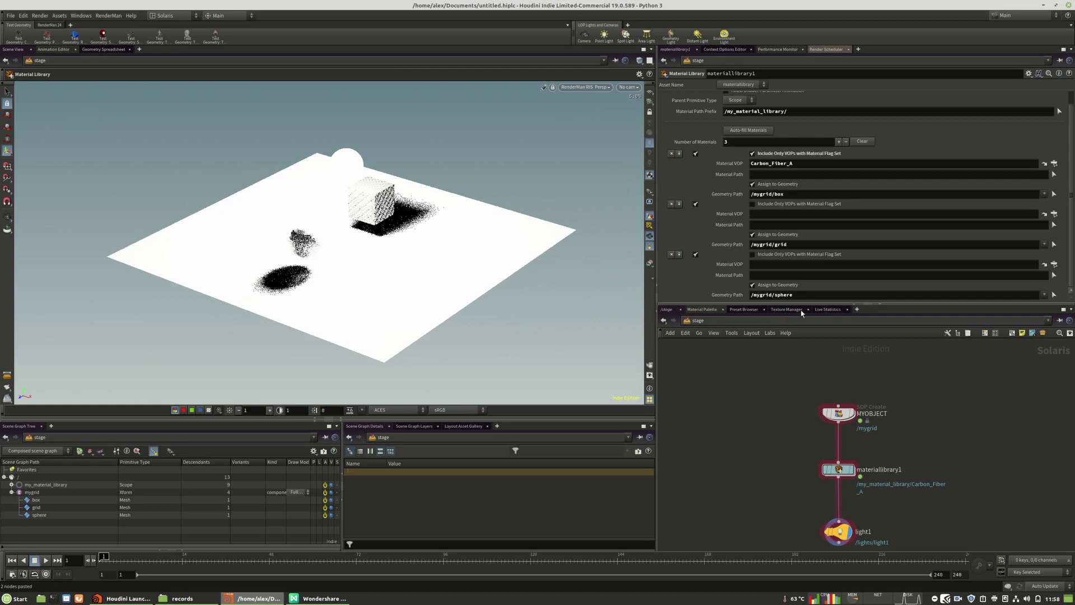
Set the grid's Material VOP to Aluminum_brushed_circle and the sphere's to Industrial_Glass in the material library.
left_click(842, 471)
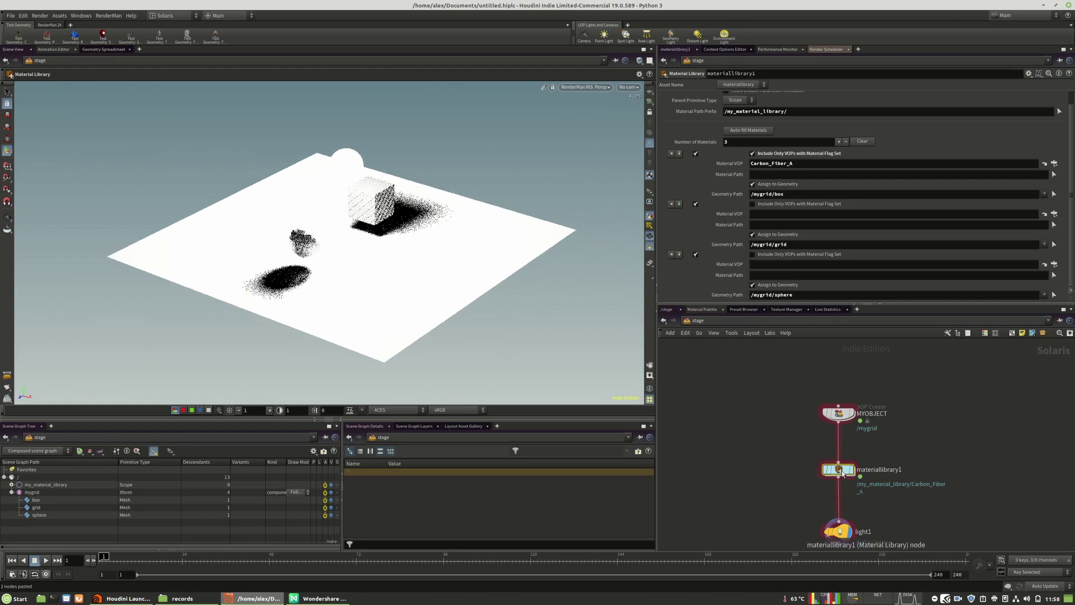
left_click(1054, 214)
double_click(1021, 200)
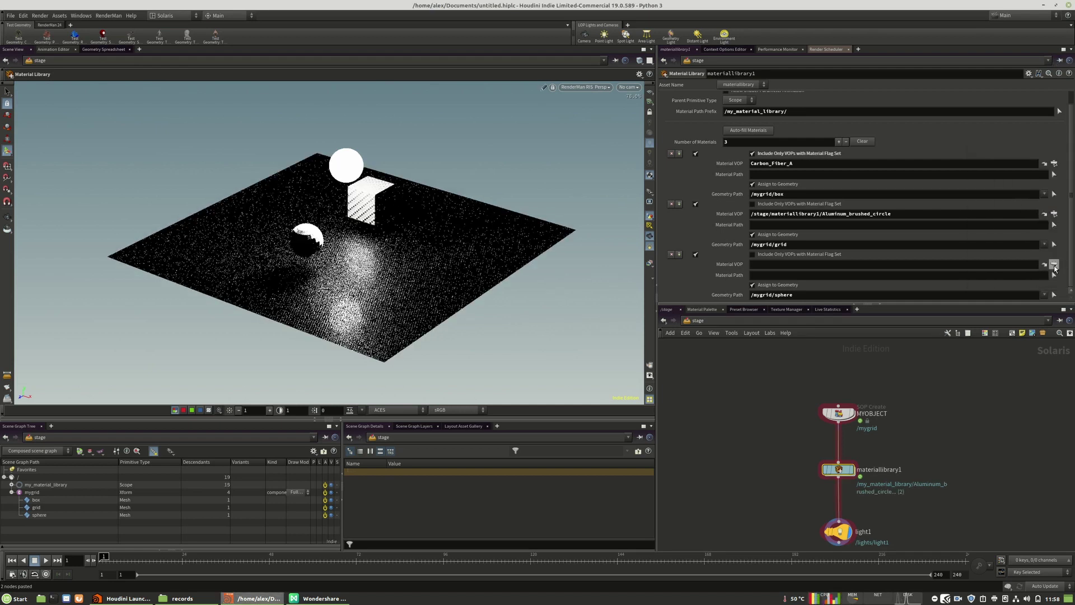
left_click(1055, 264)
double_click(1023, 266)
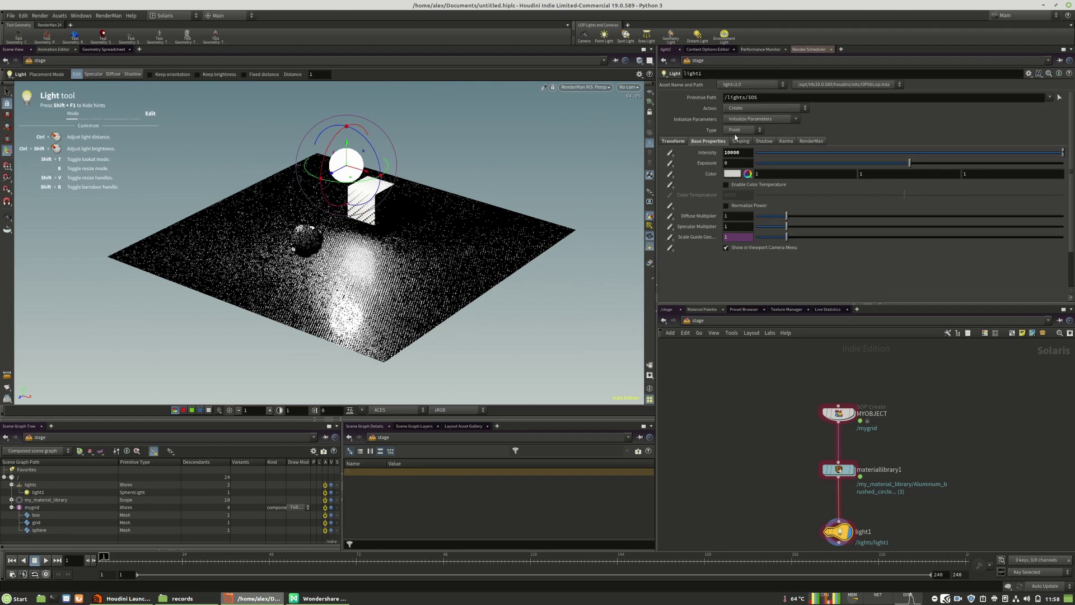
Turn off the light's RenderMan Camera Visibility and move the light upward above the objects.
left_click(811, 141)
scroll(784, 196, "down", 2)
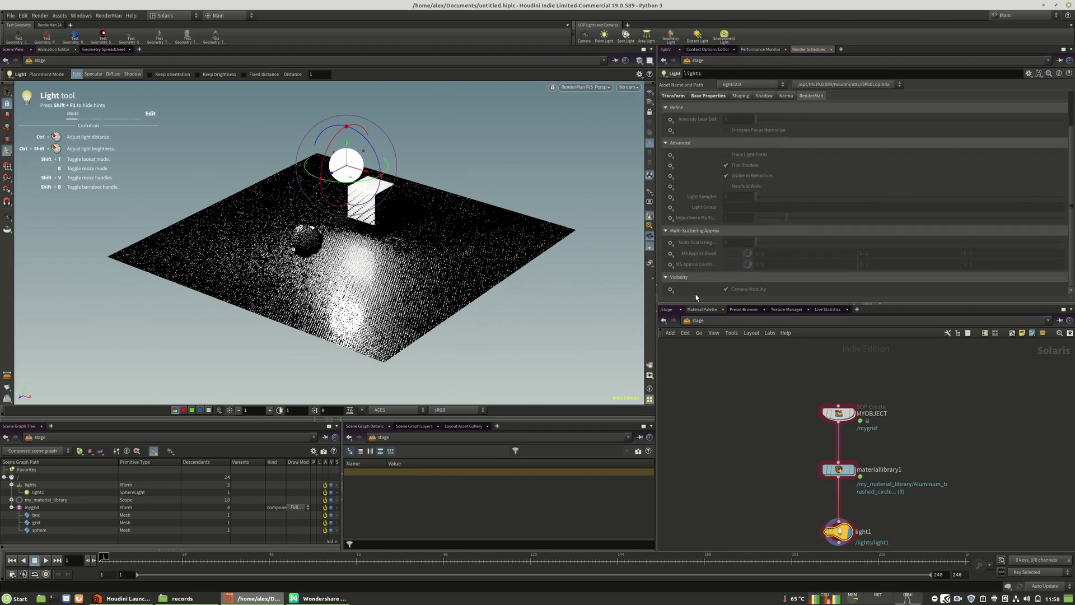
left_click(671, 290)
left_click(691, 297)
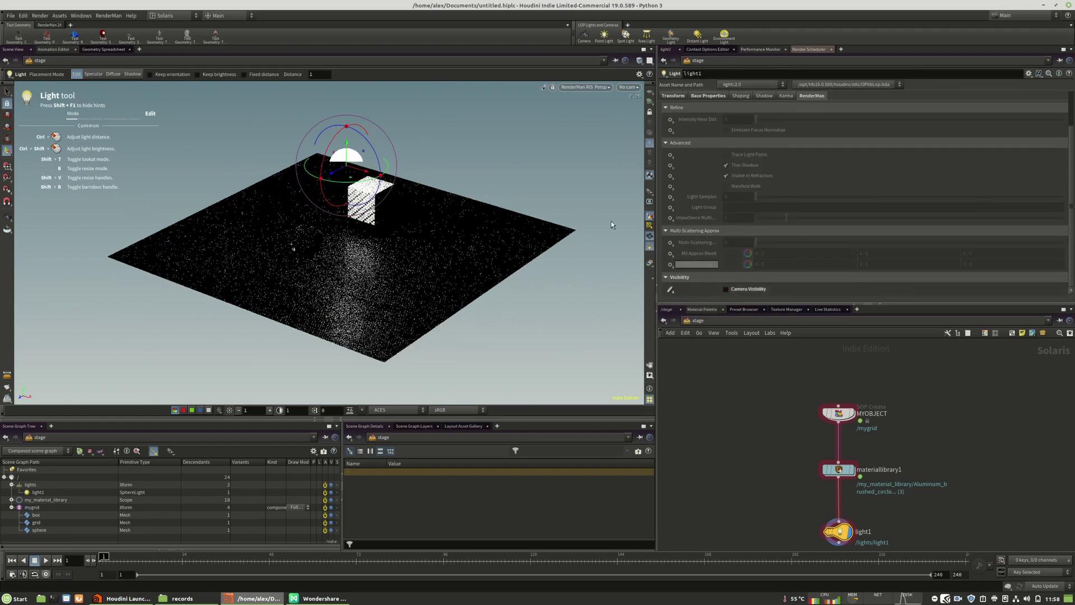
left_click_drag(354, 163, 346, 115)
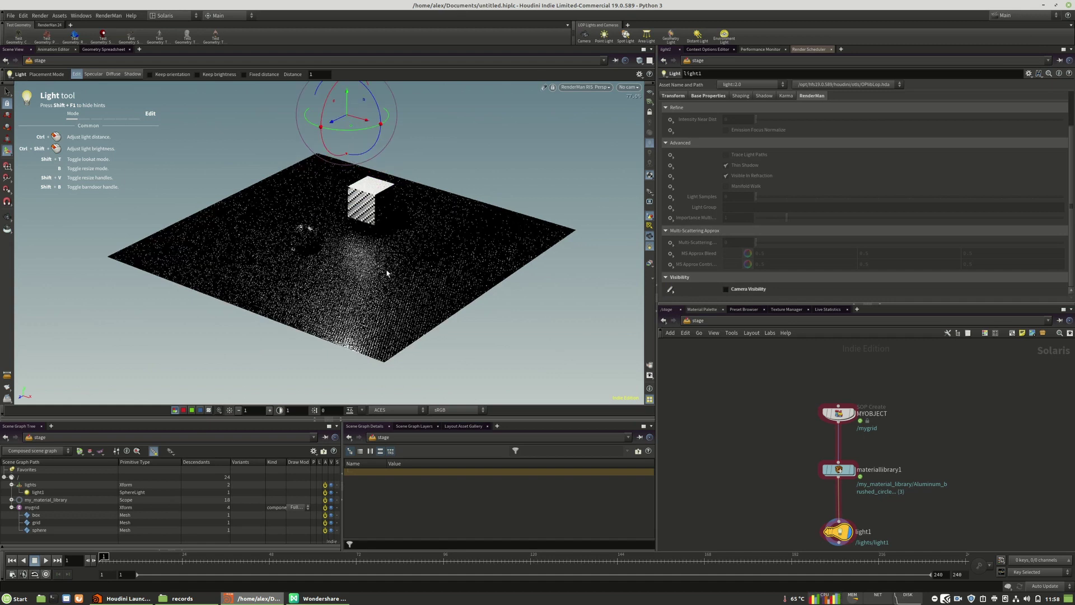
key("Escape")
left_click_drag(286, 248, 492, 300)
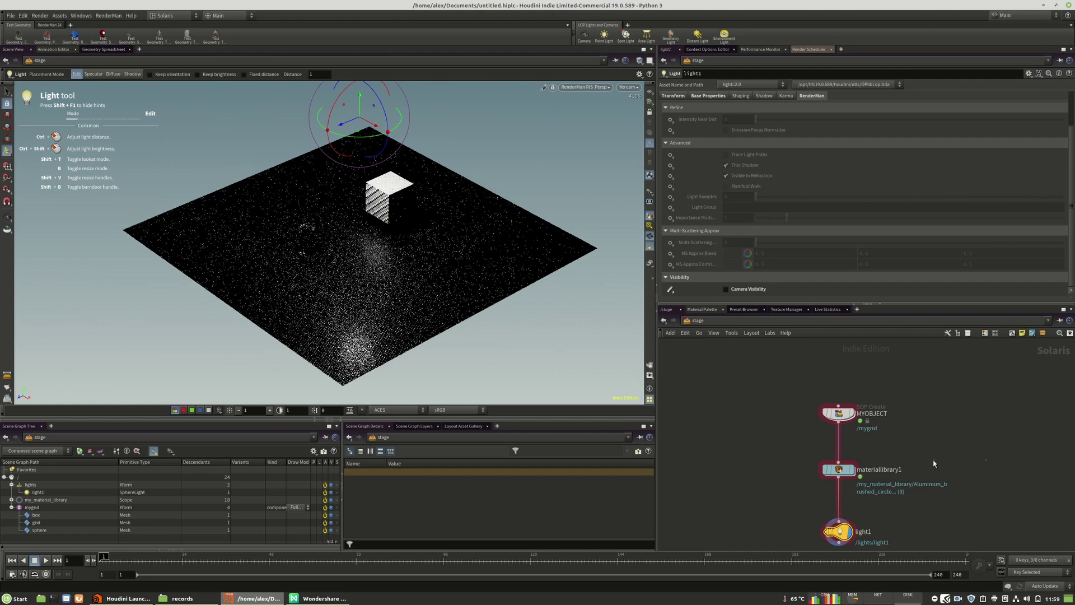
double_click(839, 471)
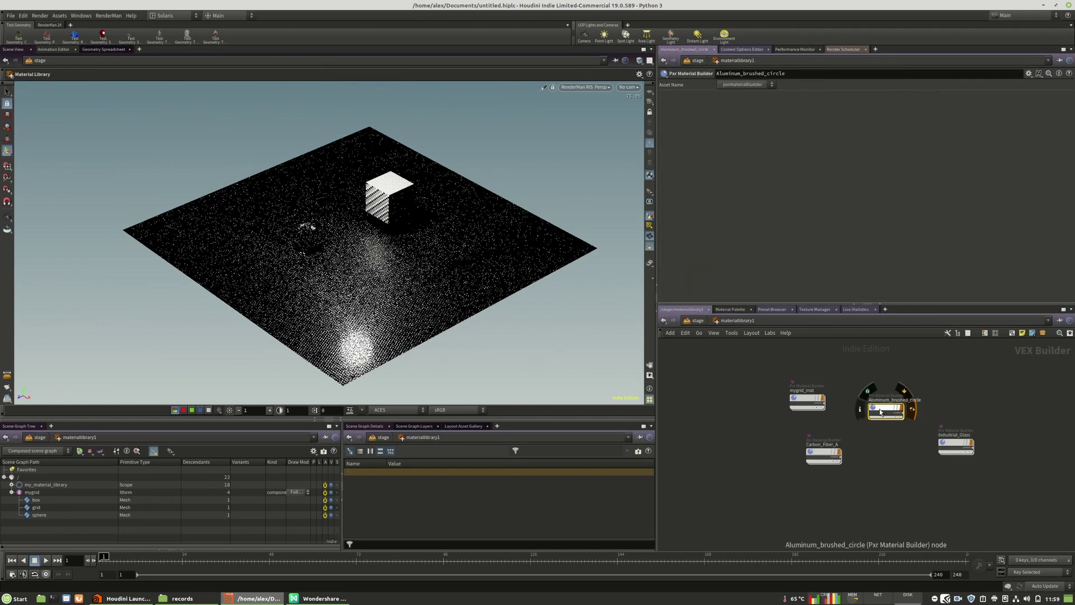
double_click(886, 411)
left_click(737, 321)
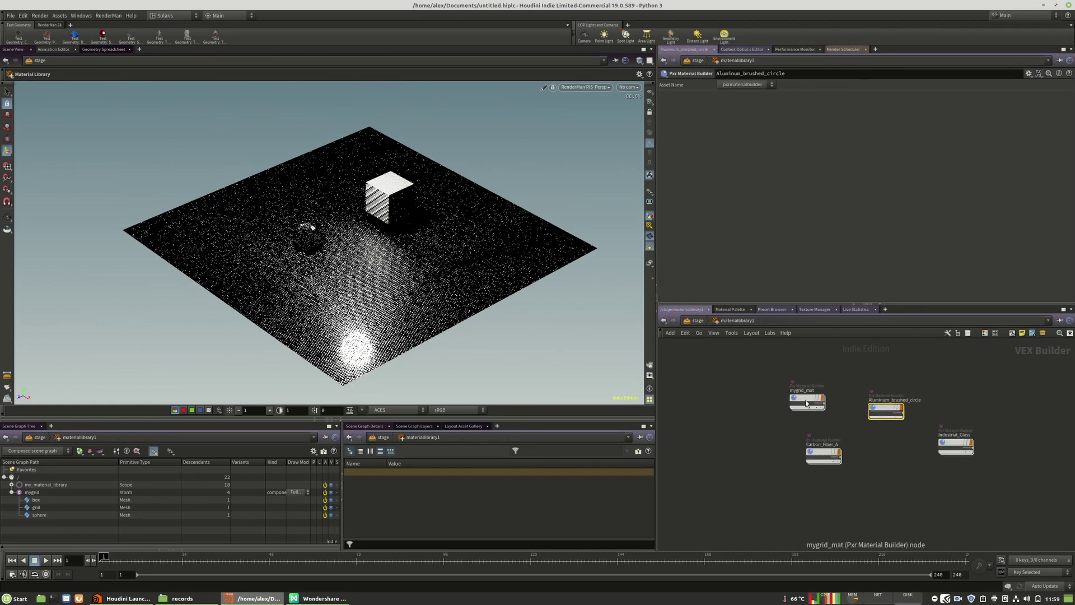
left_click(698, 321)
Delete the light node from the stage.
left_click(839, 531)
key("Delete")
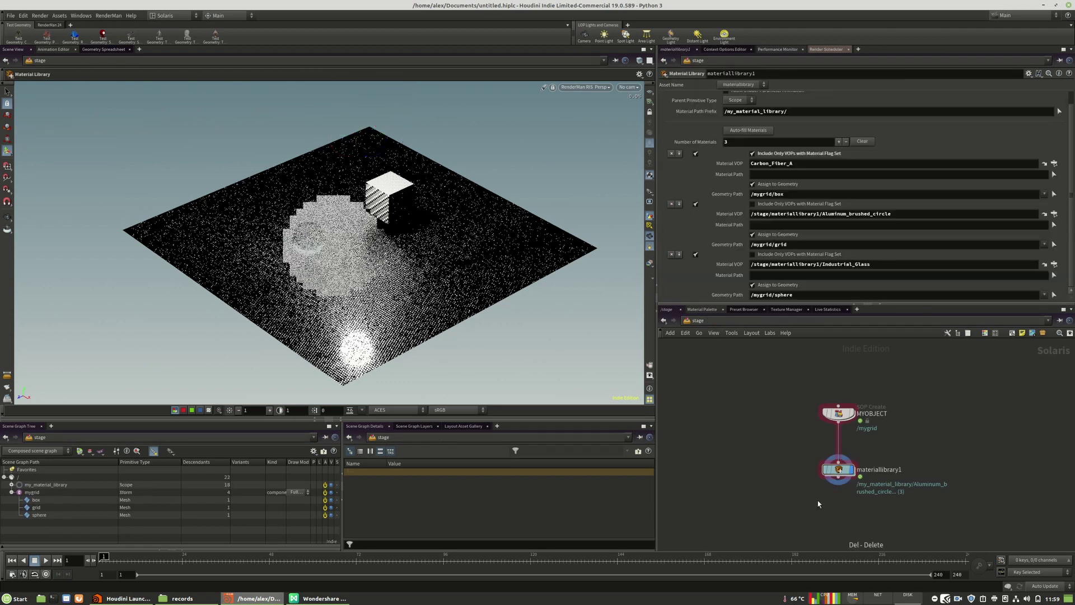
left_click_drag(363, 255, 376, 249, "alt")
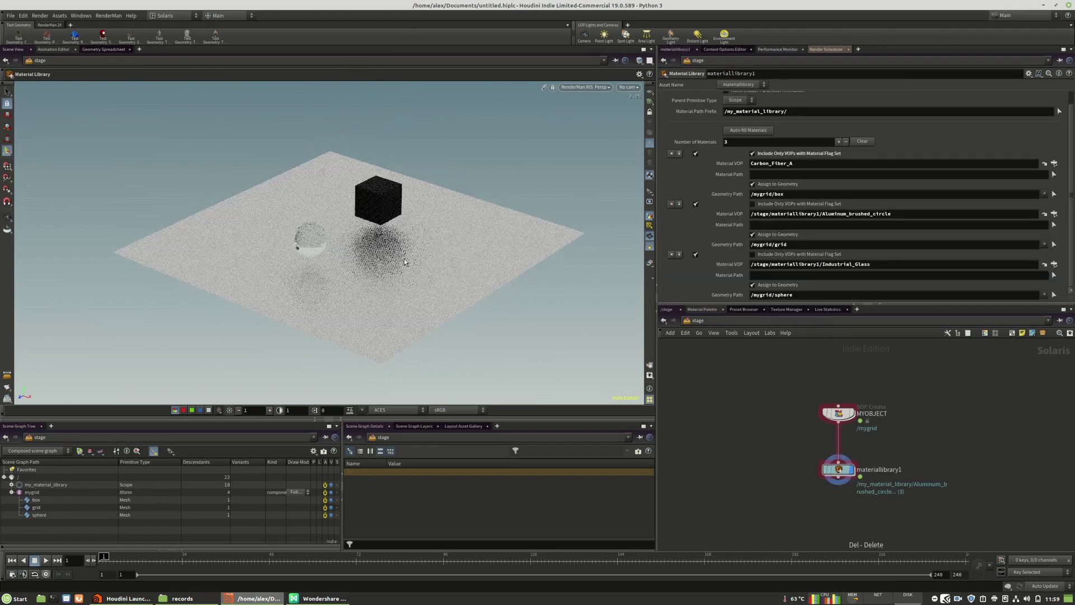
Add a Transform node, connect the material library's output to it and make it the displayed node.
middle_click_drag(812, 507, 804, 473)
key("Tab")
type("tra")
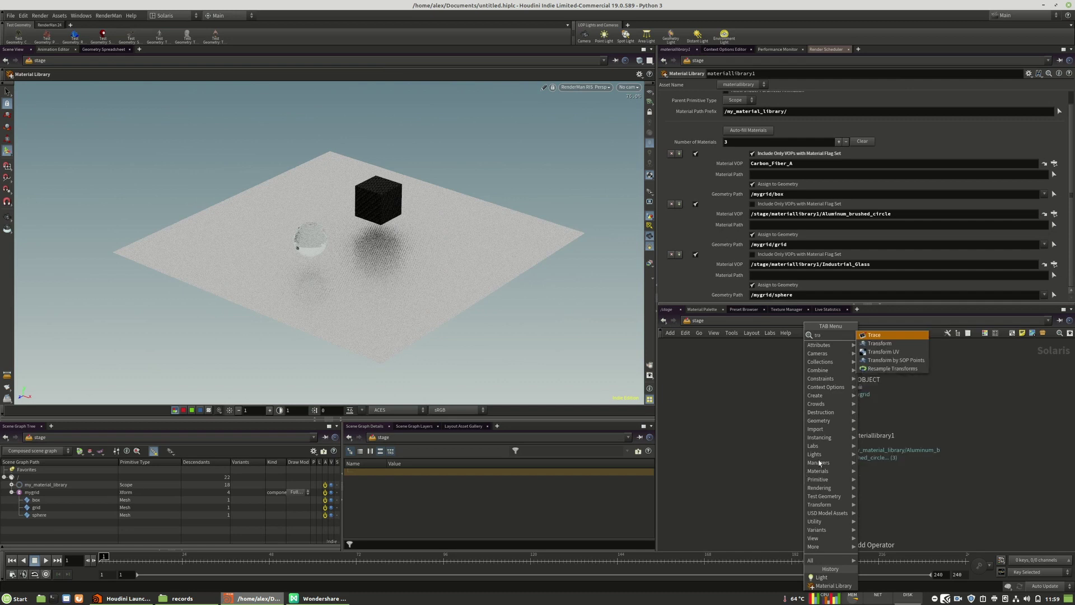
left_click(888, 345)
left_click(742, 482)
left_click_drag(742, 475, 832, 444)
left_click(755, 482)
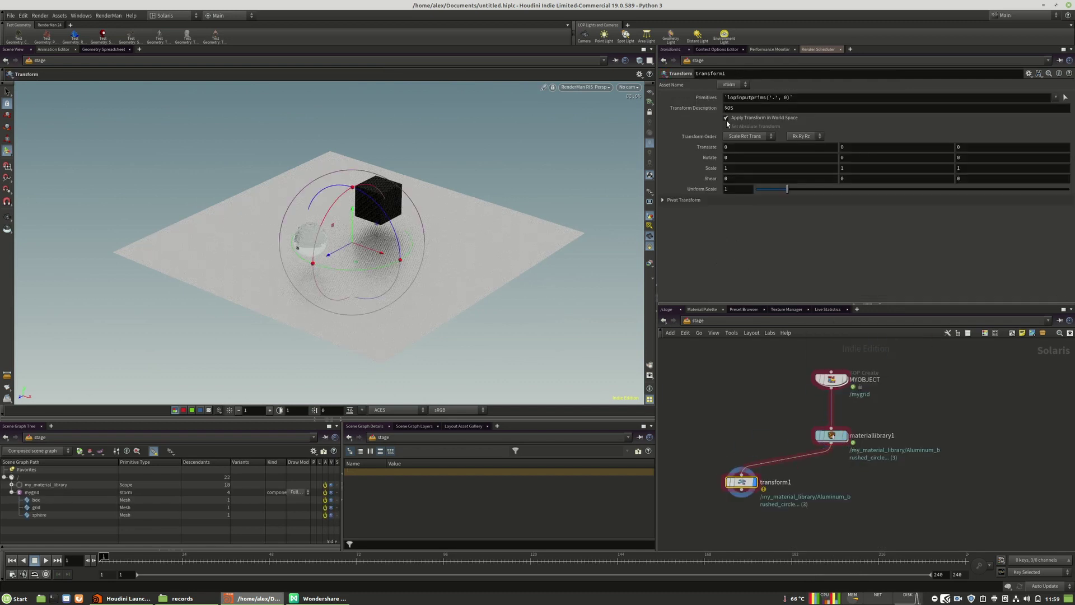
Set the Transform node's primitives to /mygrid/box and move the box up about 1.6 units.
left_click_drag(43, 498, 765, 99)
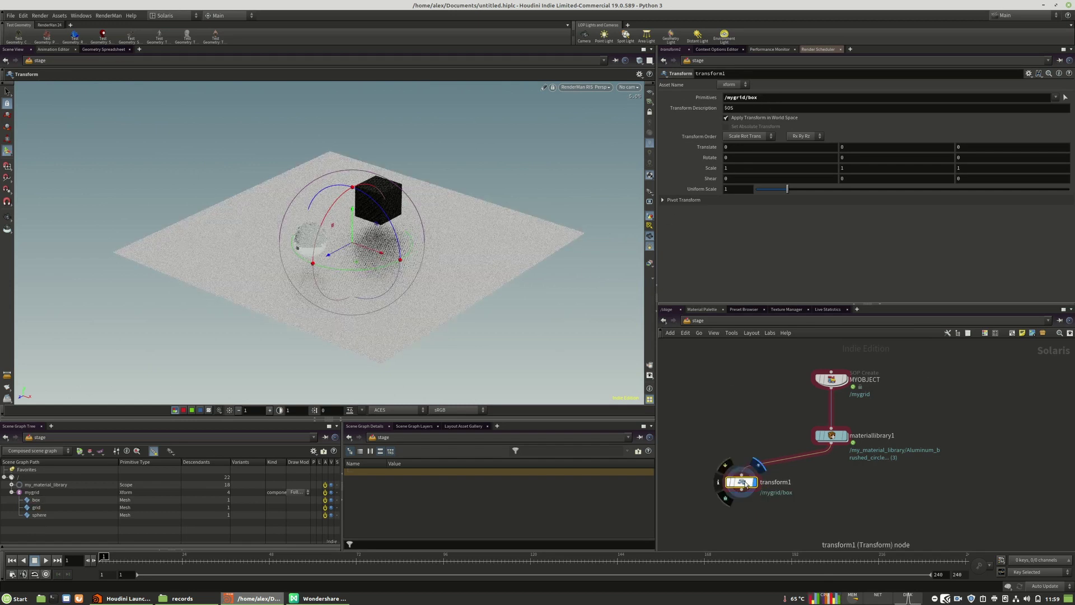
left_click_drag(356, 209, 327, 183)
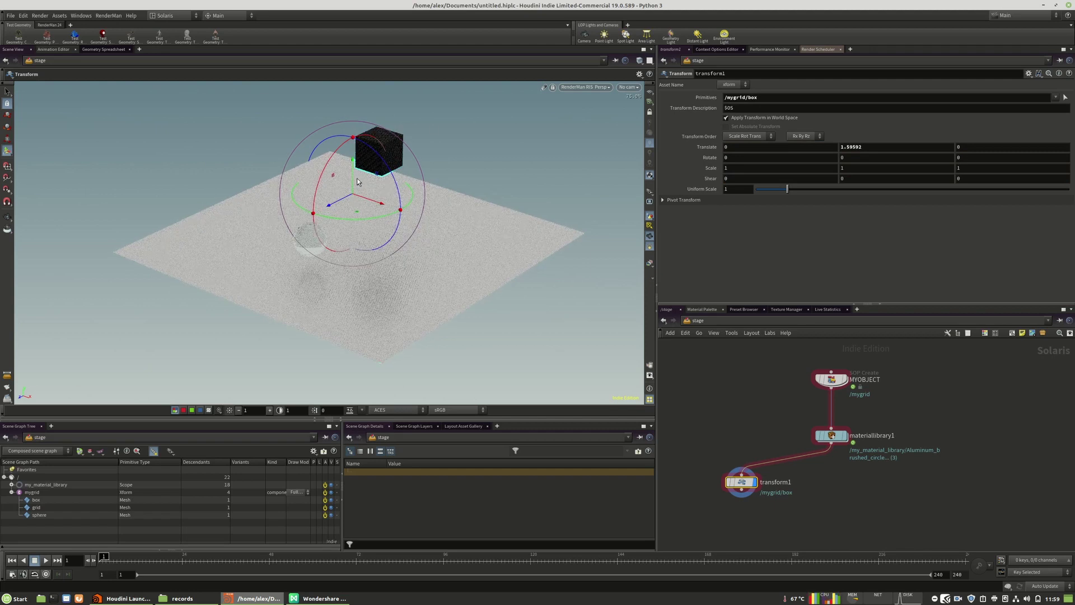
Lower the box to about 0.82 units in Y, shift it to about 2.41 in X and rotate it about 2.1 degrees around Y.
left_click_drag(354, 162, 354, 188)
mouse_move(832, 377)
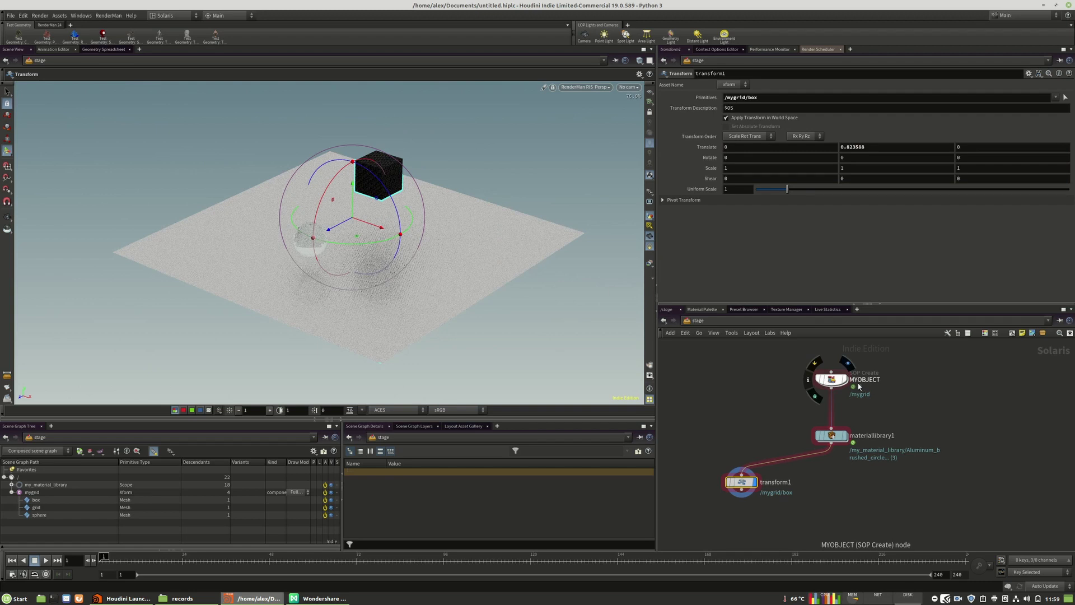
left_click_drag(362, 224, 369, 284)
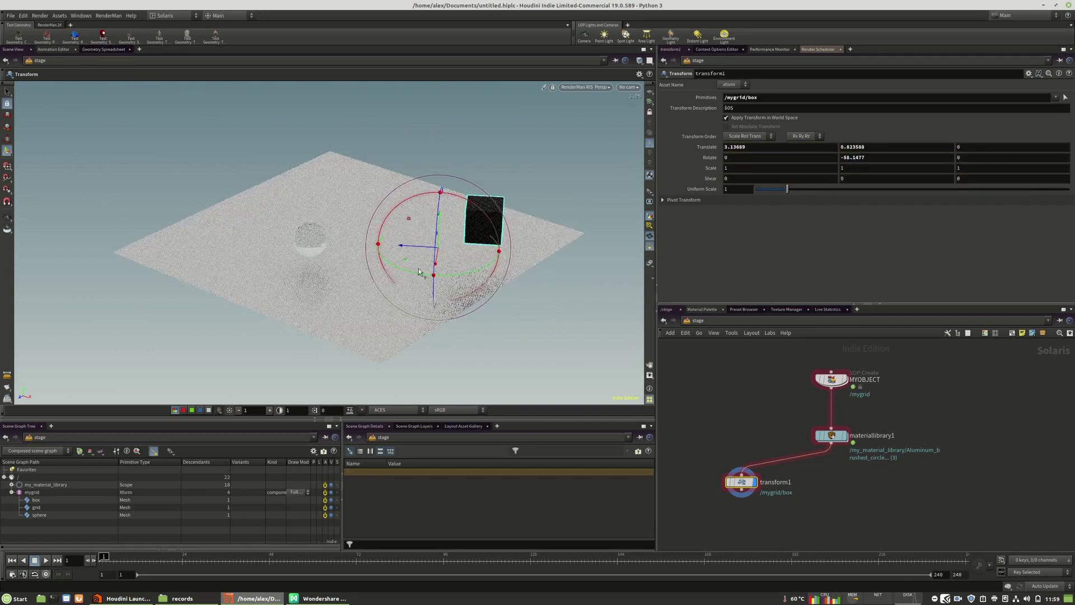
mouse_move(456, 275)
left_mouse_down()
mouse_move(499, 261)
mouse_move(447, 273)
mouse_move(455, 277)
left_mouse_up()
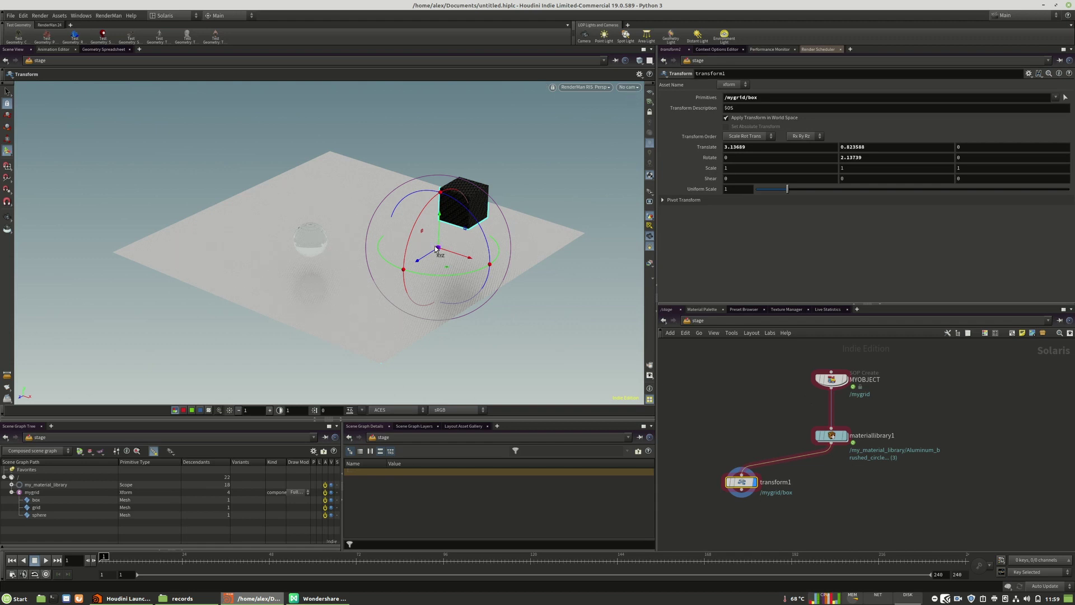
left_click_drag(481, 263, 451, 255)
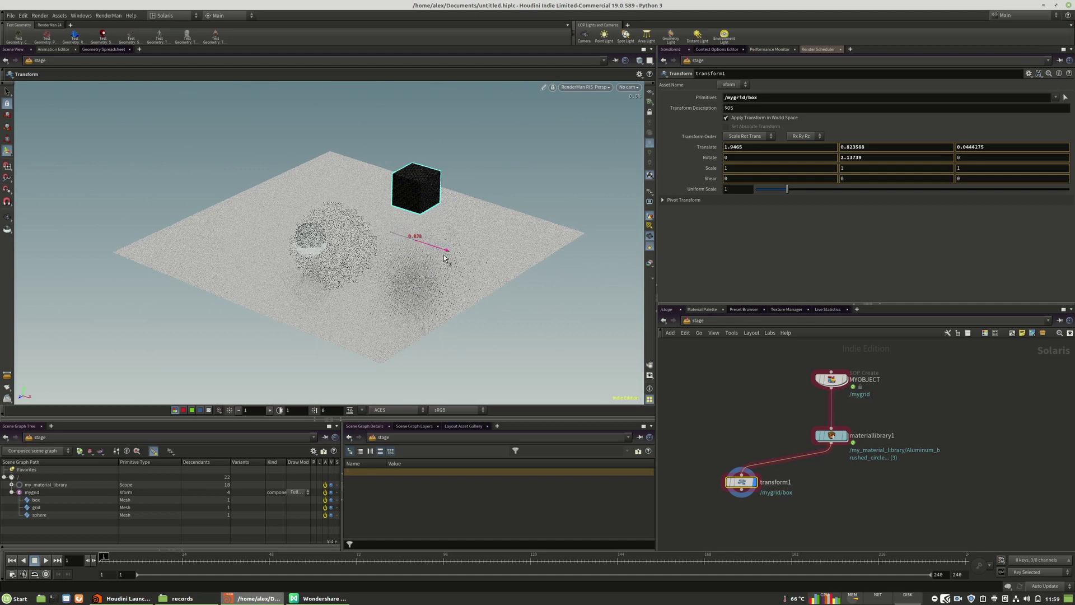
Duplicate the box's Transform node, connect the material library's output to the copy and make the copy the displayed node.
left_click_drag(780, 357, 871, 407)
left_click(799, 358)
left_click_drag(724, 495, 826, 492)
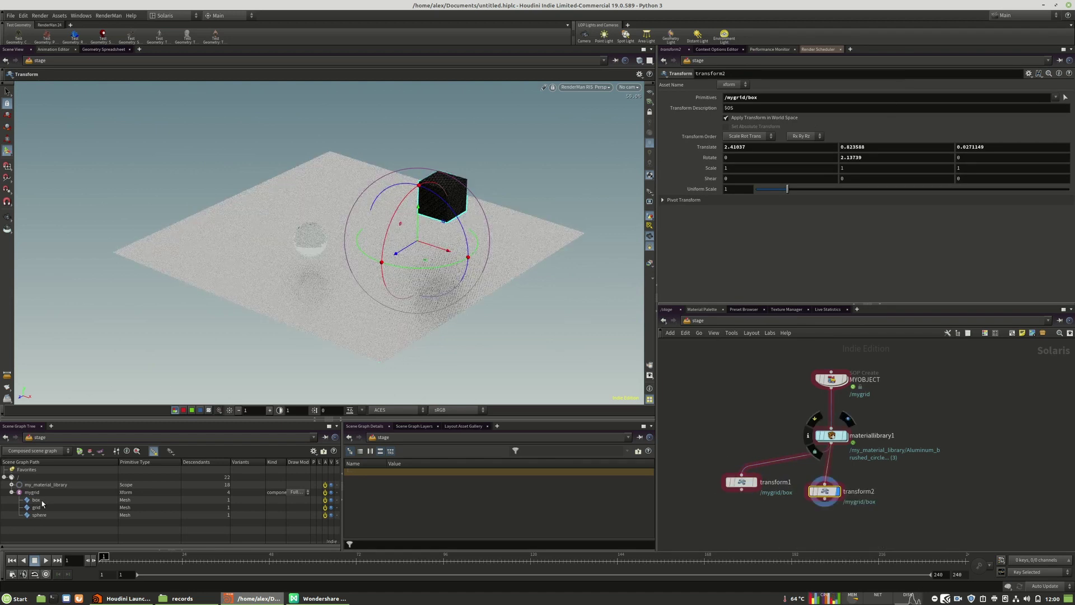
Set the duplicated Transform node's primitives to /mygrid/grid and move the grid to about -1.53, -1.02, 0.93.
left_click_drag(38, 510, 799, 100)
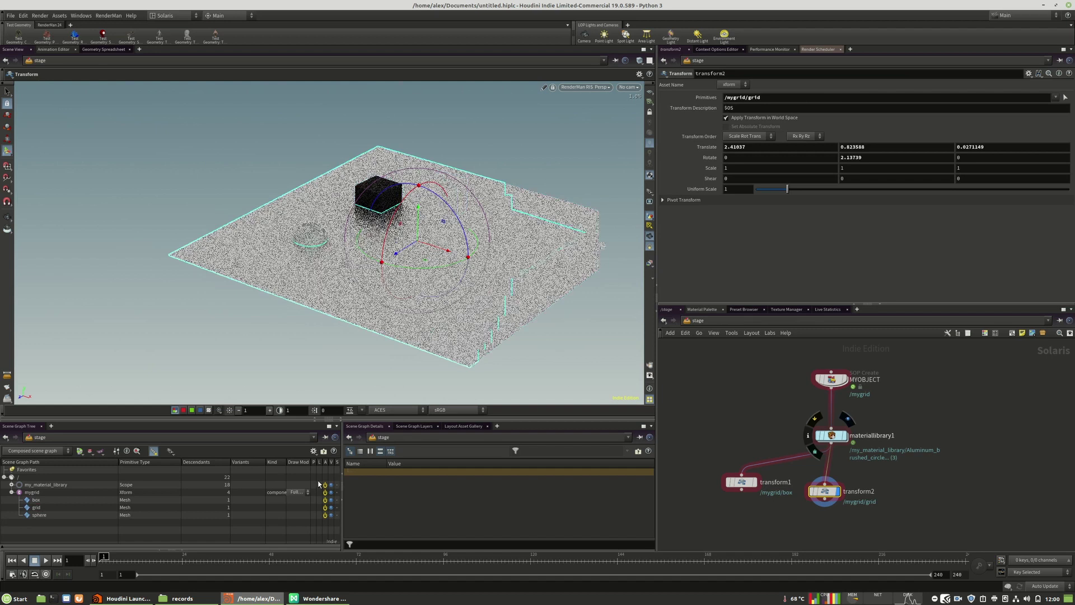
left_click_drag(416, 209, 409, 264)
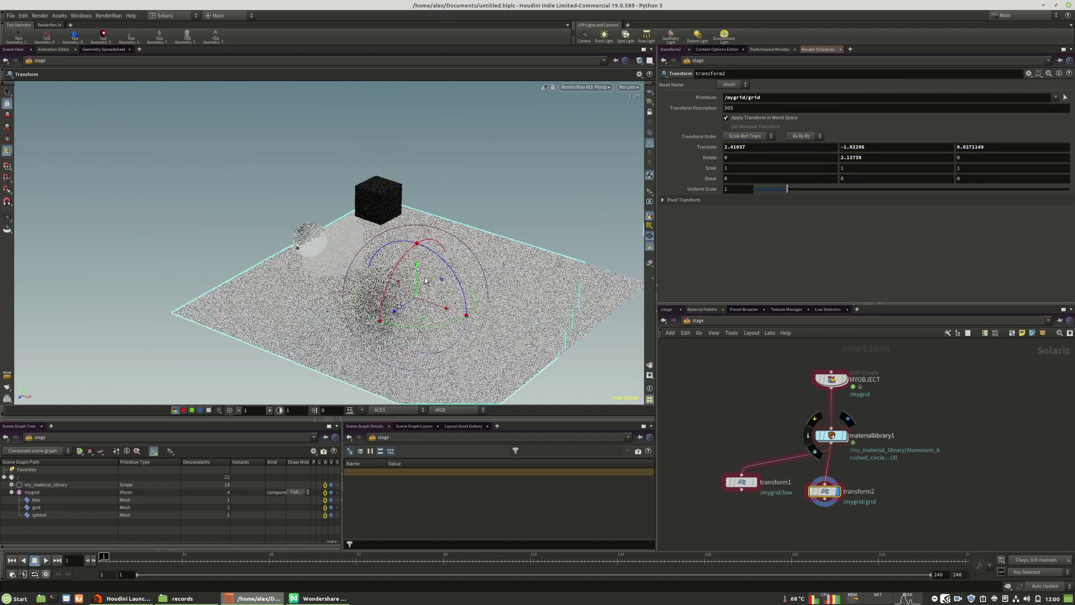
left_click_drag(444, 311, 279, 282)
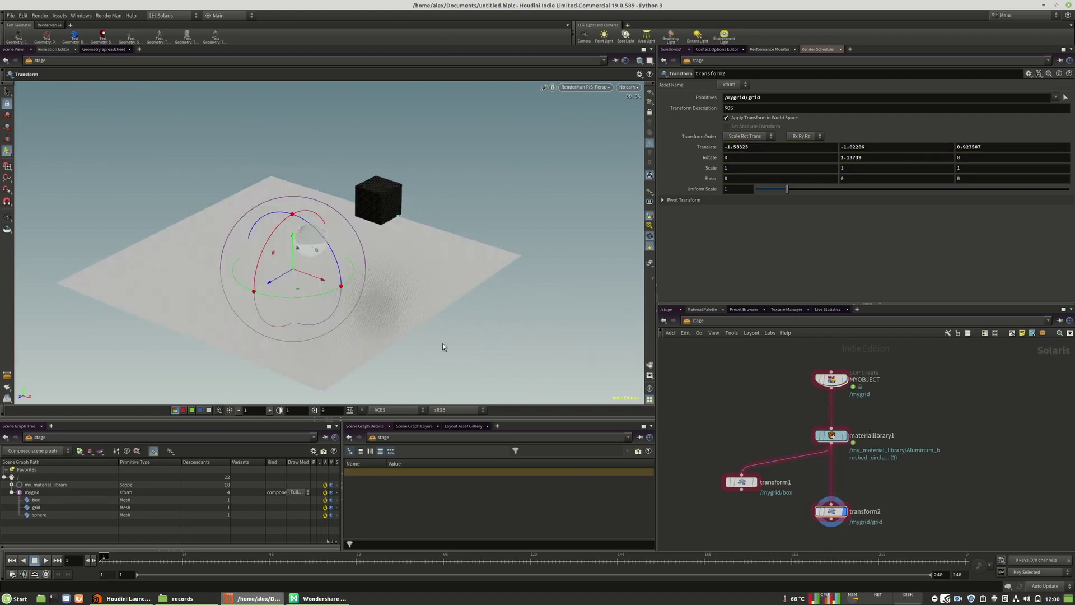
Open the viewport's view and renderer options.
left_click(583, 89)
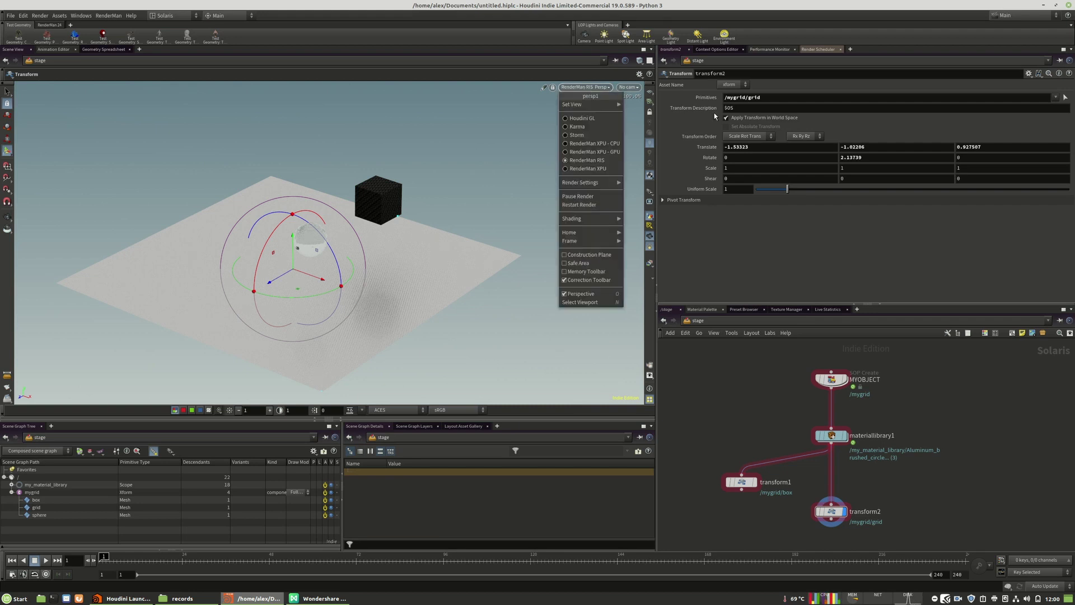